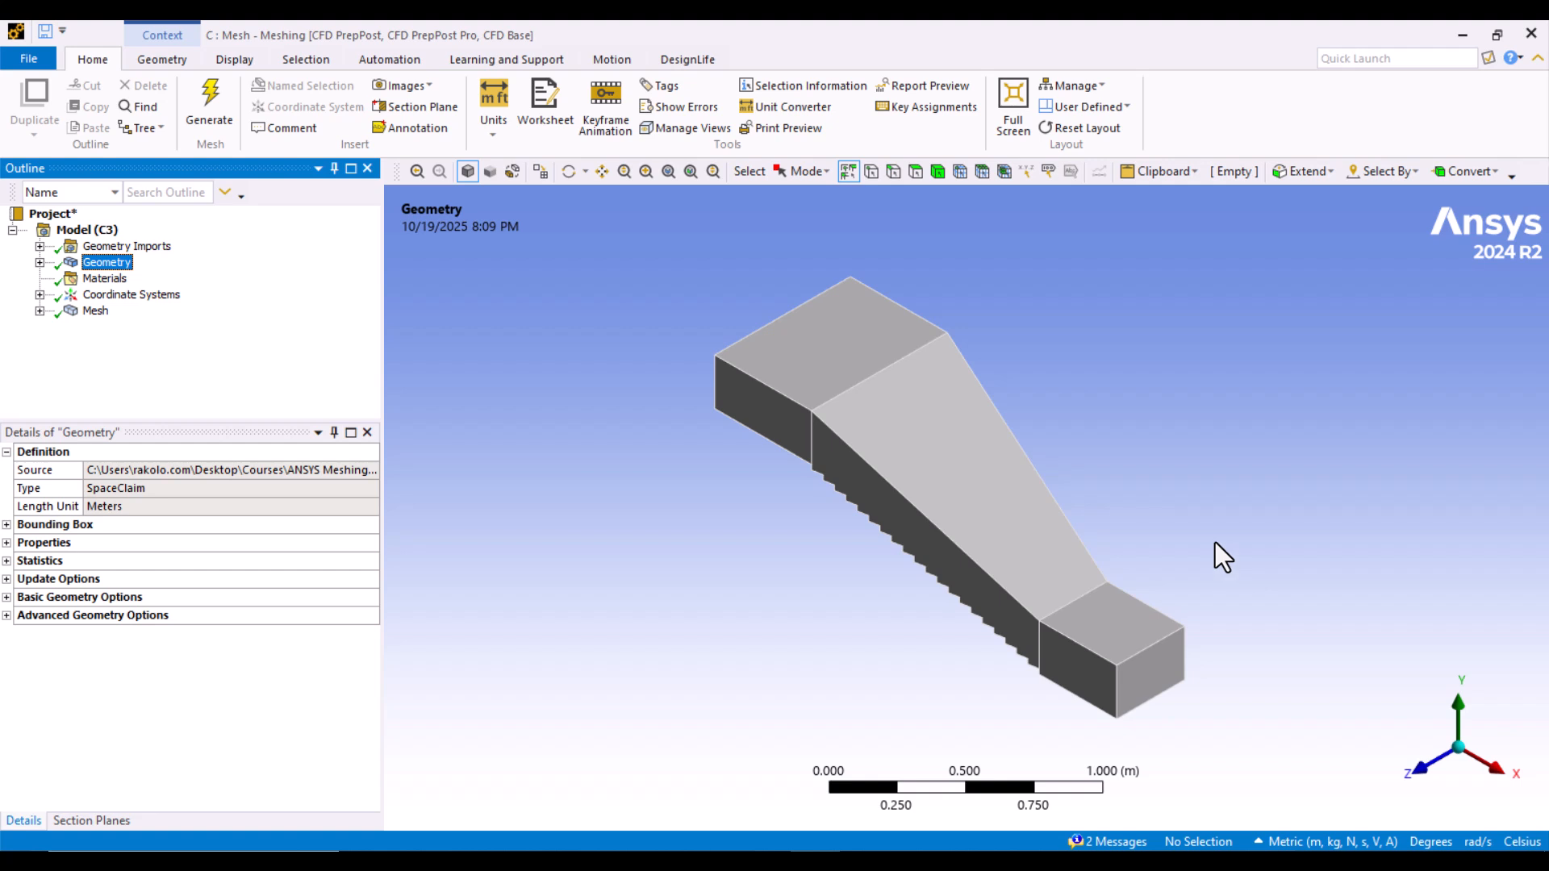
# Step: Display the mesh, examine its element pattern around the sloped section, and close the Mesh Metrics pane
pyautogui.click(103, 313)
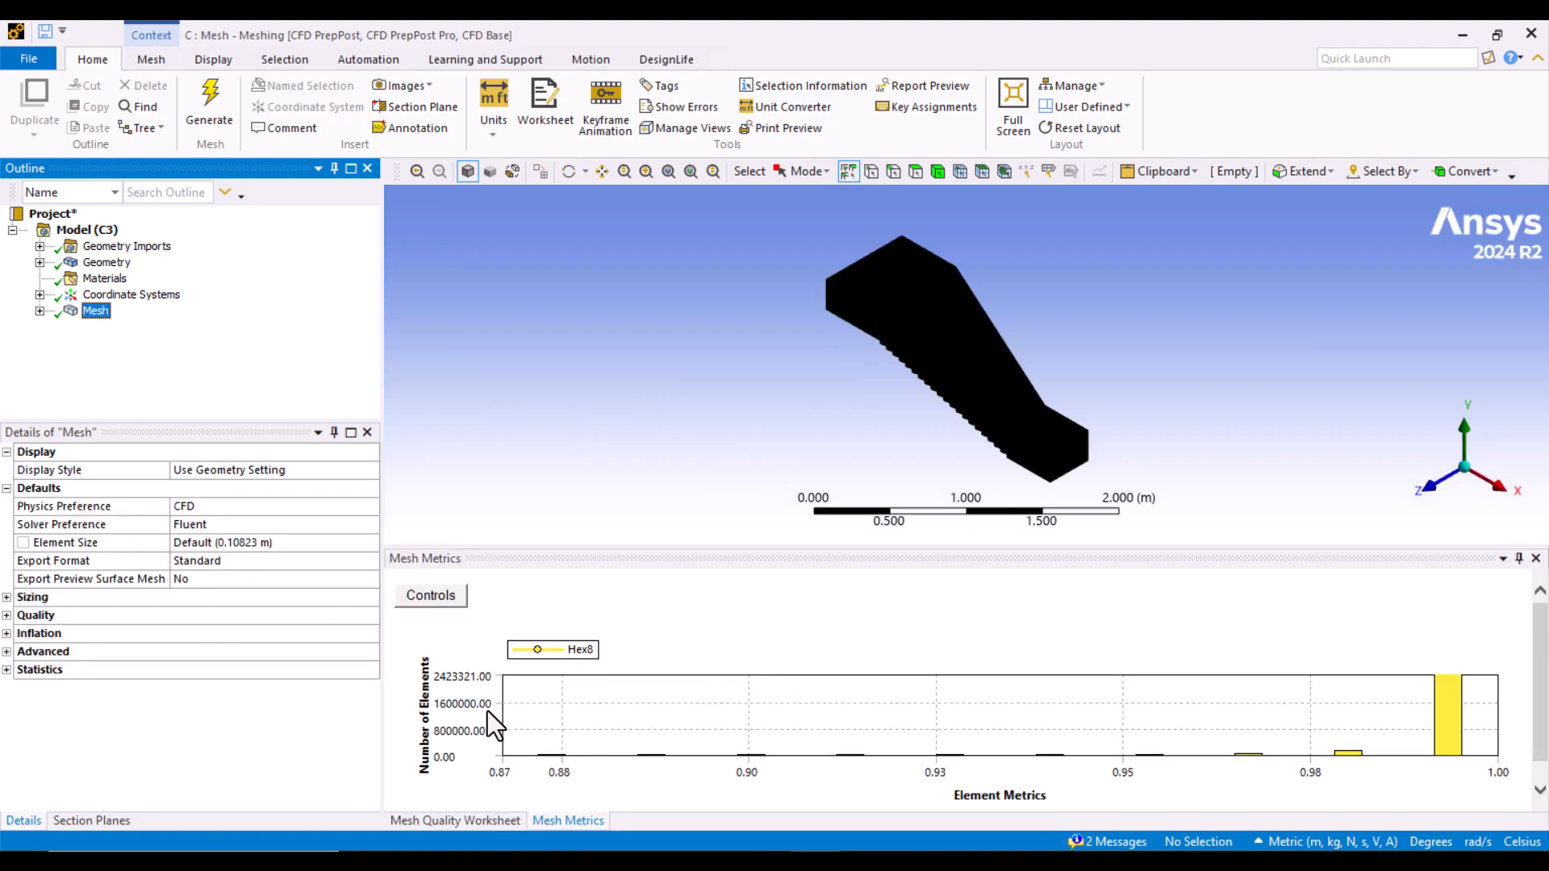
pyautogui.moveTo(822, 235); pyautogui.dragTo(978, 415, button='right')
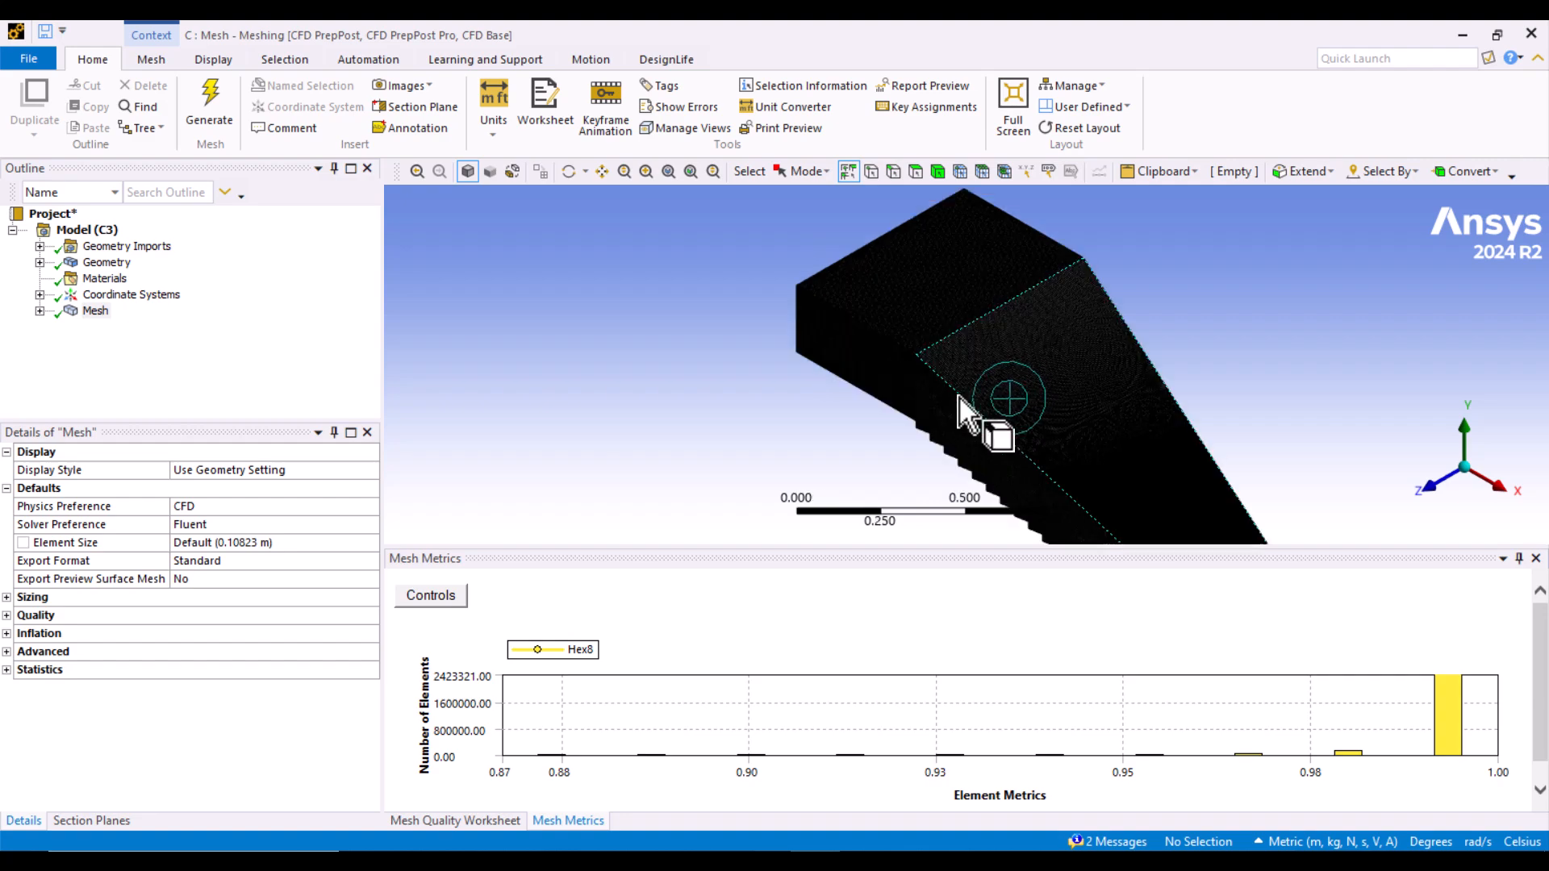
pyautogui.moveTo(909, 328); pyautogui.dragTo(961, 408, button='right')
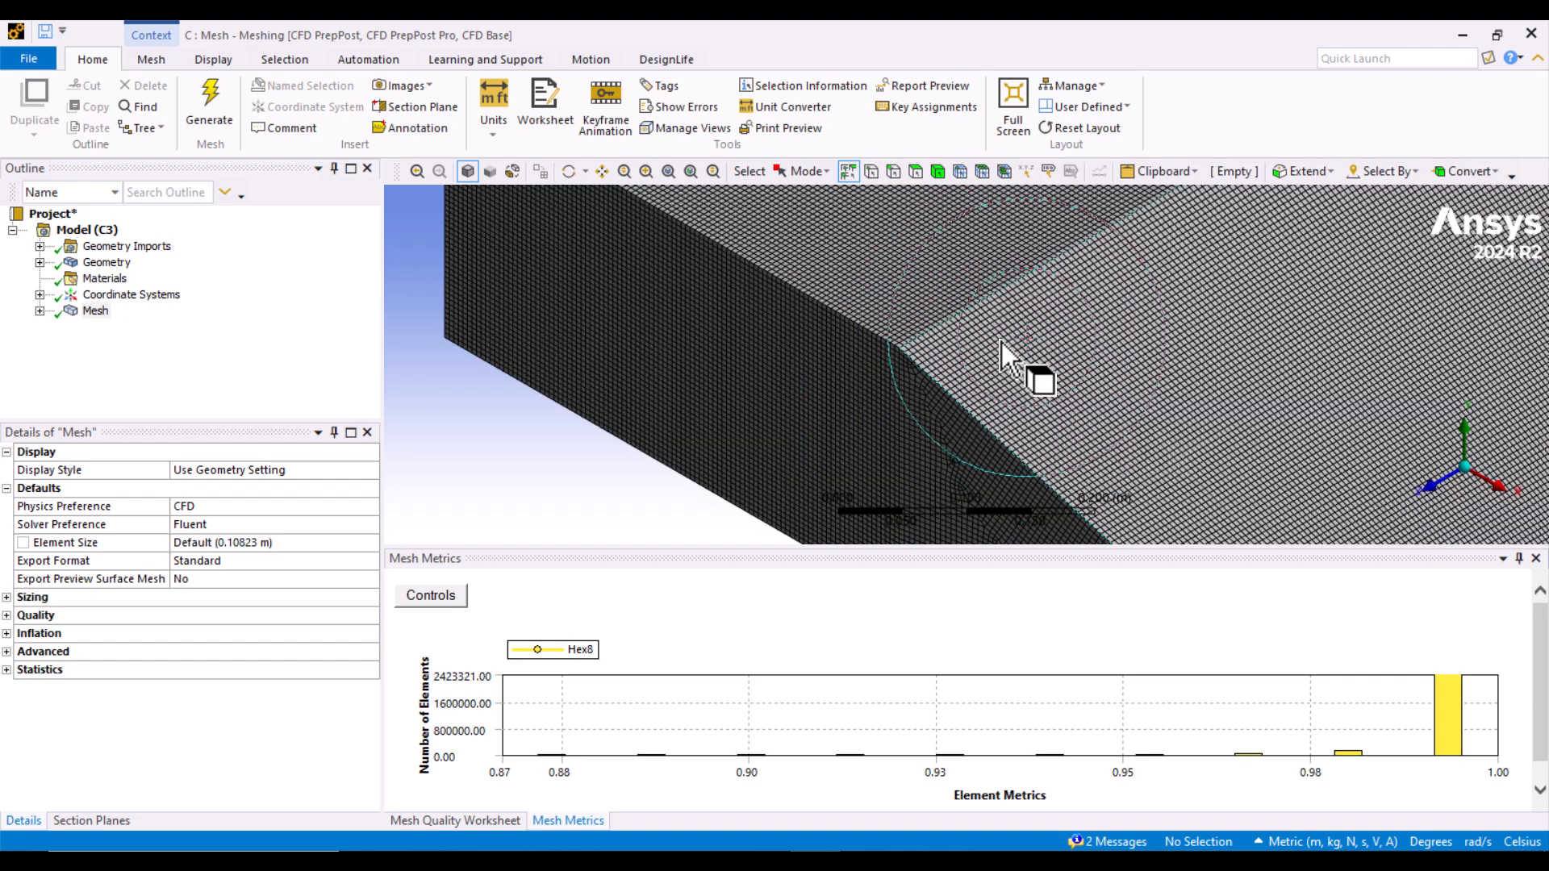
pyautogui.scroll(-3, 1000, 342)
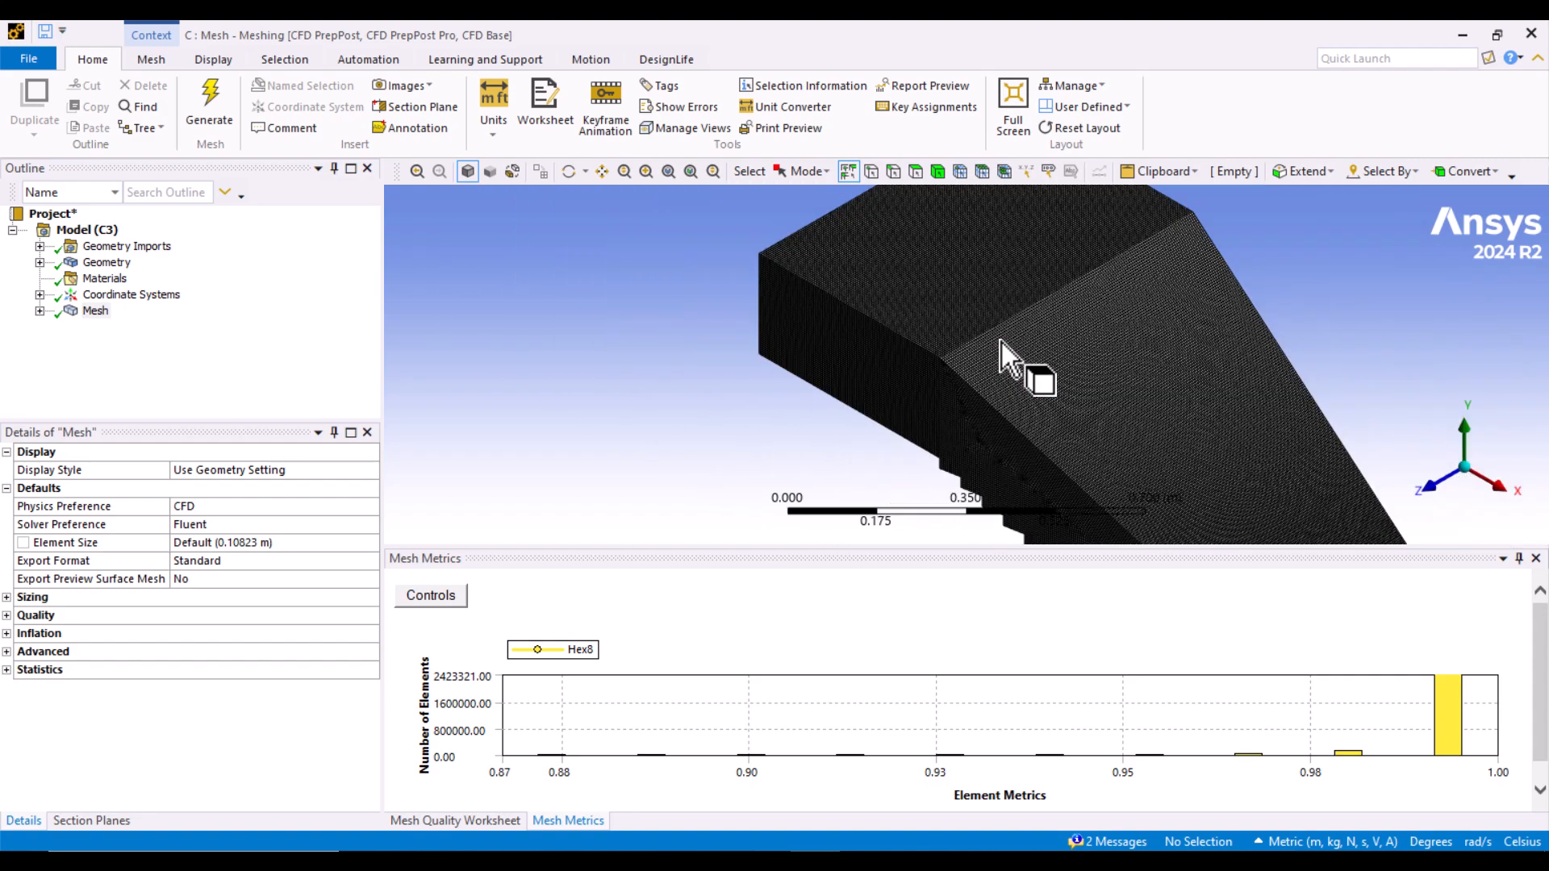
pyautogui.click(1534, 558)
pyautogui.click(1534, 559)
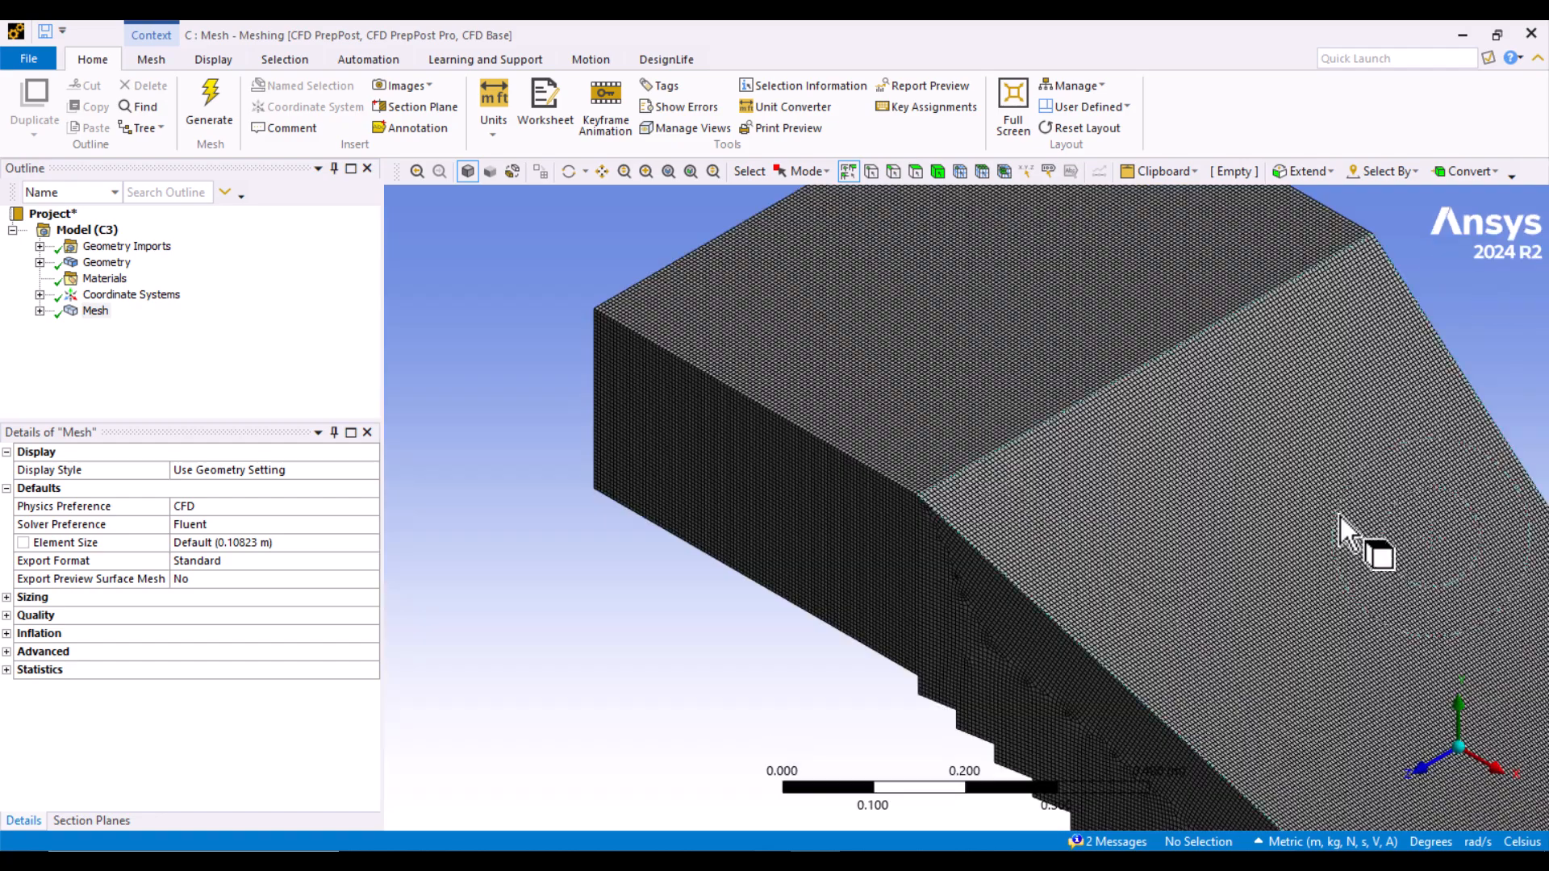
pyautogui.scroll(-3, 1178, 442)
pyautogui.scroll(-1, 1178, 442)
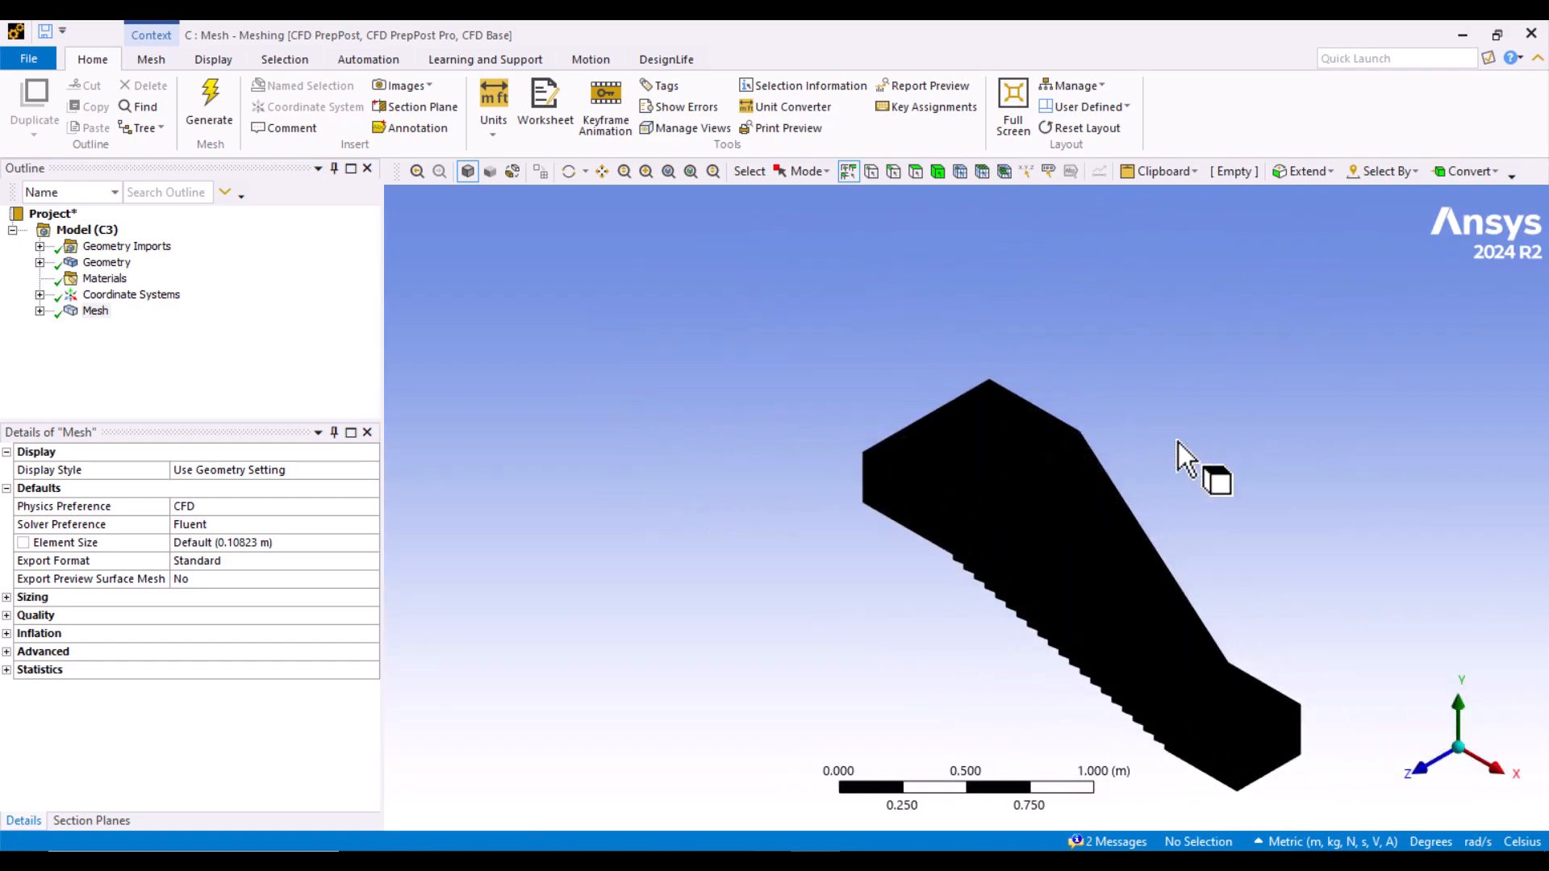
pyautogui.moveTo(1178, 442); pyautogui.dragTo(1214, 442, button='middle')
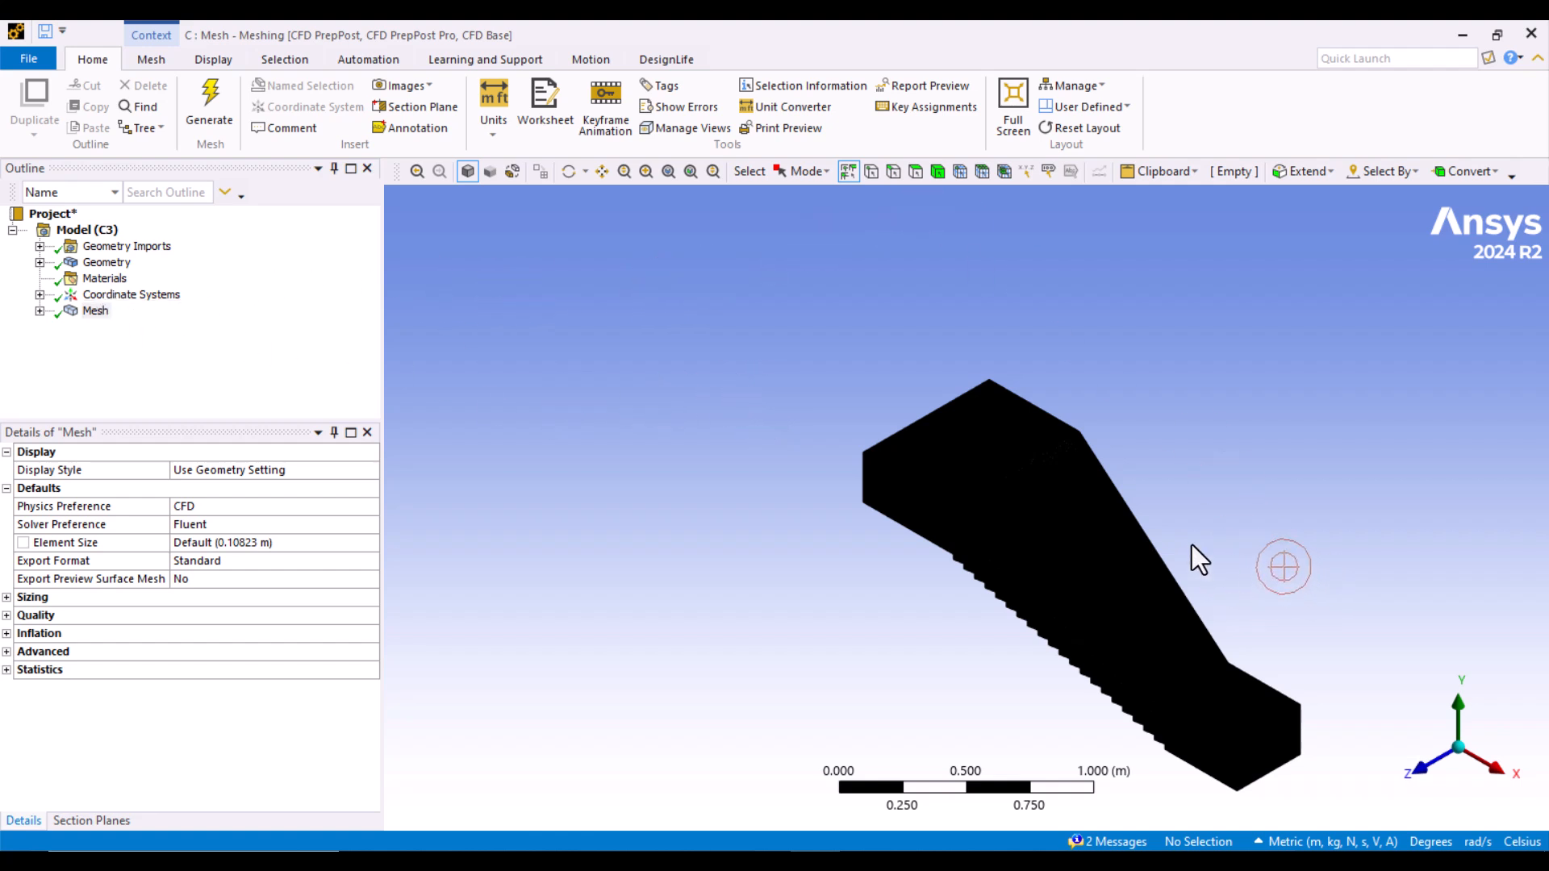
pyautogui.keyDown('ctrl'); pyautogui.moveTo(1139, 505); pyautogui.dragTo(971, 436, button='middle'); pyautogui.keyUp('ctrl')
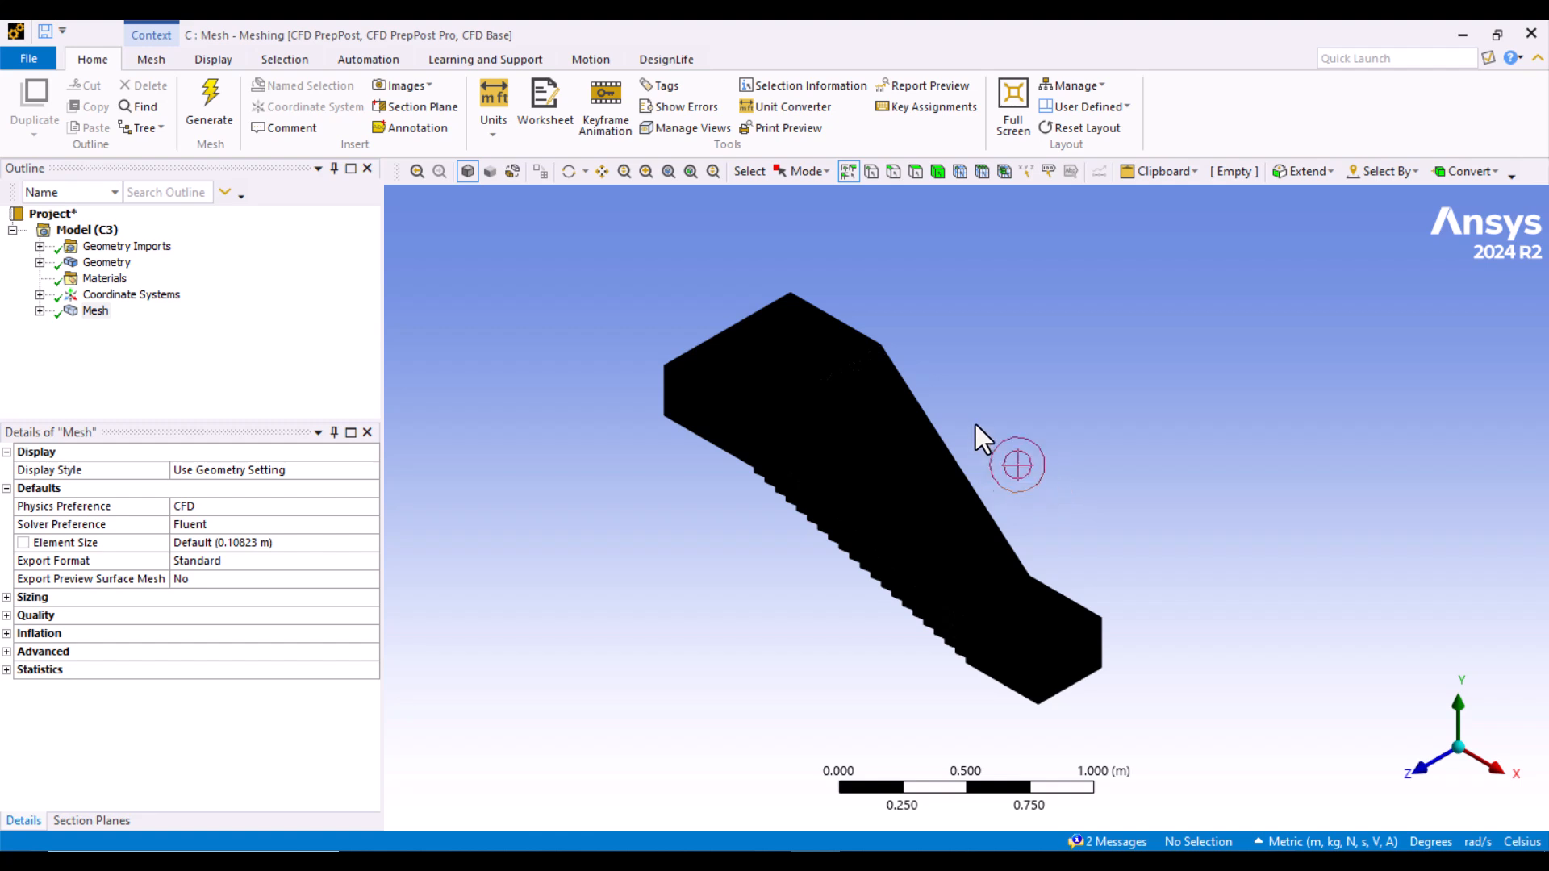
# Step: Set the selection filter to faces and display the geometry instead of the mesh, with the upstream end in view
pyautogui.click(914, 173)
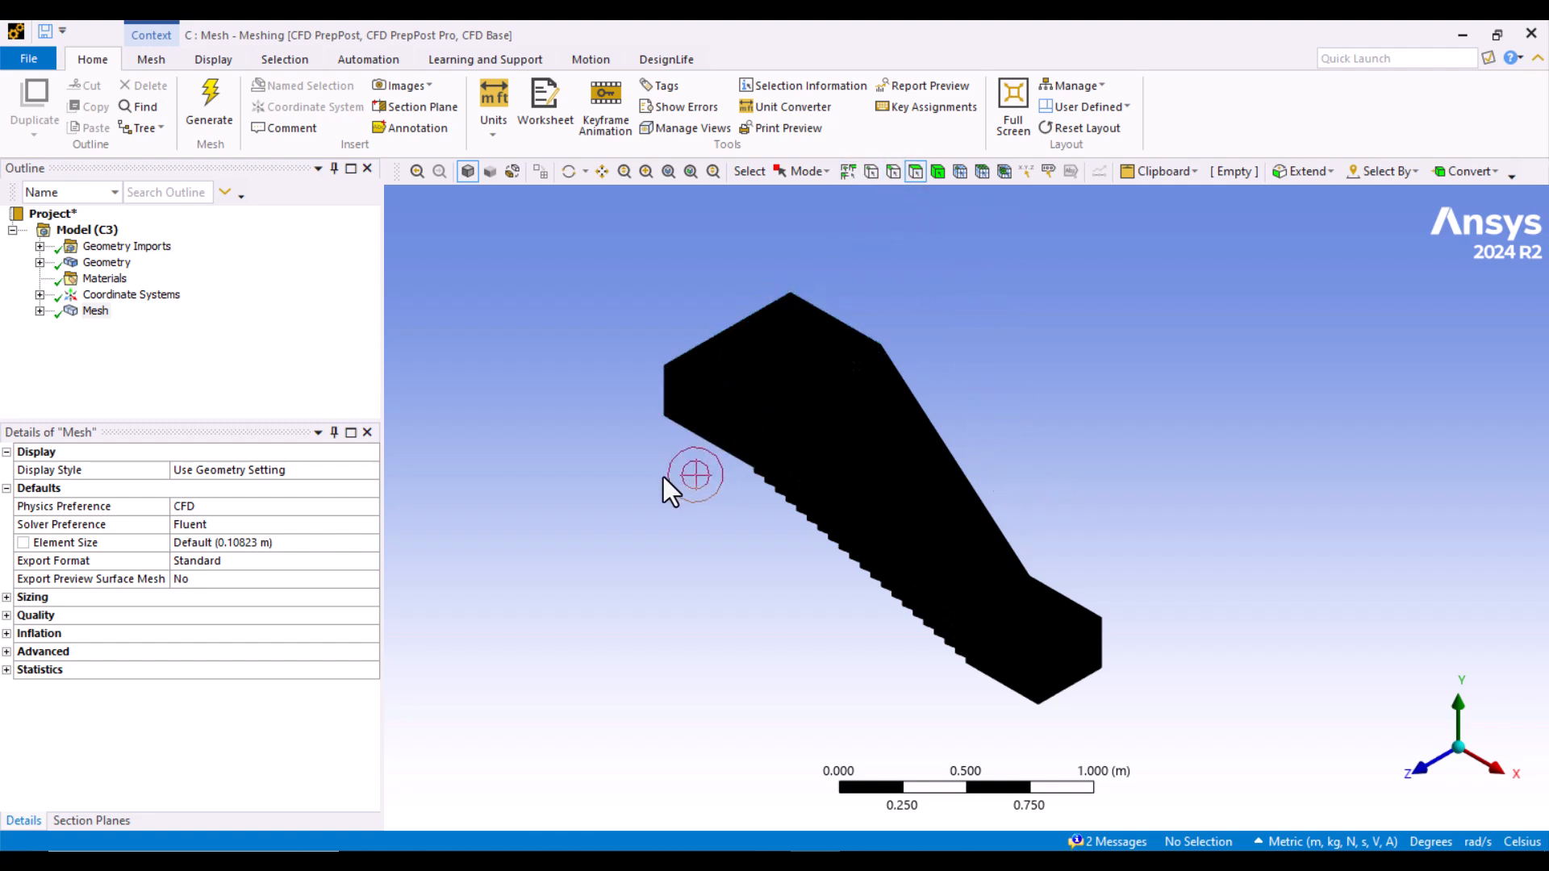
pyautogui.moveTo(669, 478); pyautogui.dragTo(868, 516, button='middle')
pyautogui.click(773, 521)
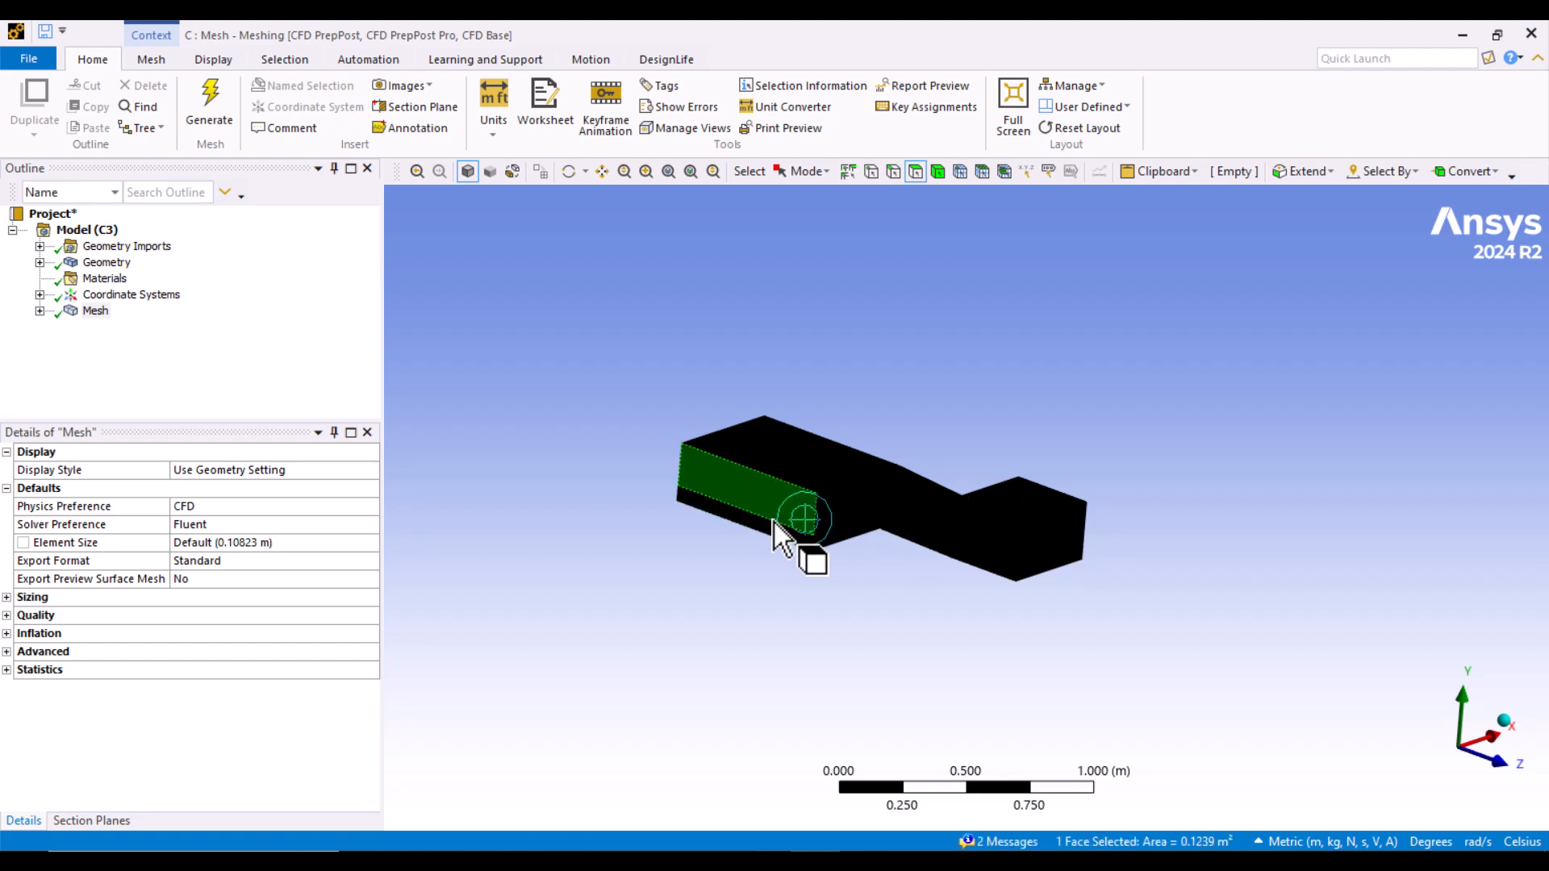
pyautogui.click(802, 539)
pyautogui.click(811, 506)
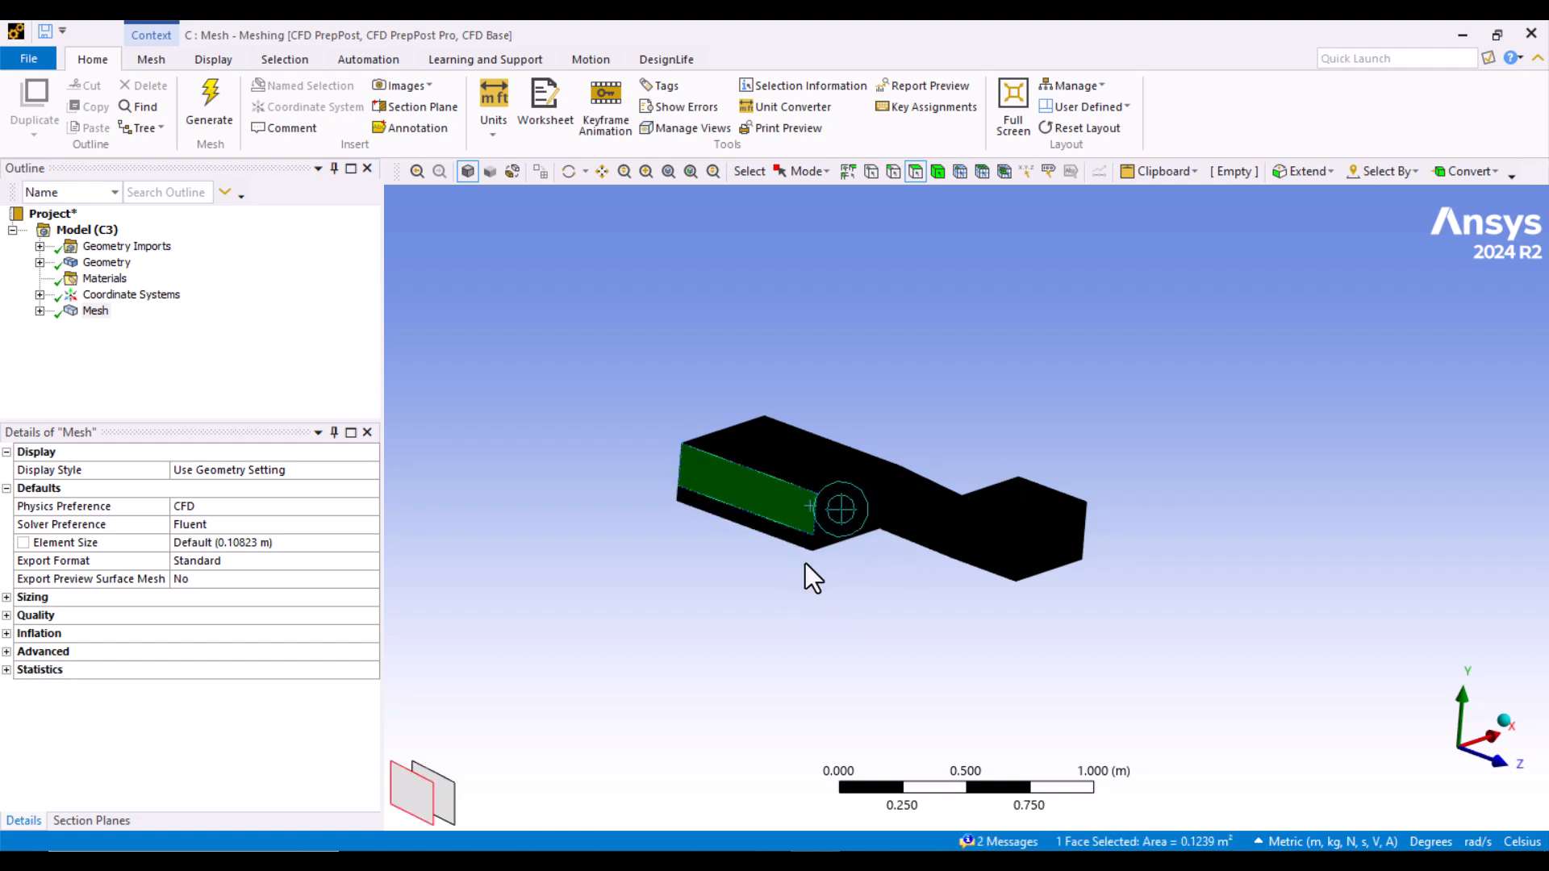
pyautogui.moveTo(805, 564); pyautogui.dragTo(893, 575, button='middle')
pyautogui.scroll(5, 747, 554)
pyautogui.scroll(1, 998, 606)
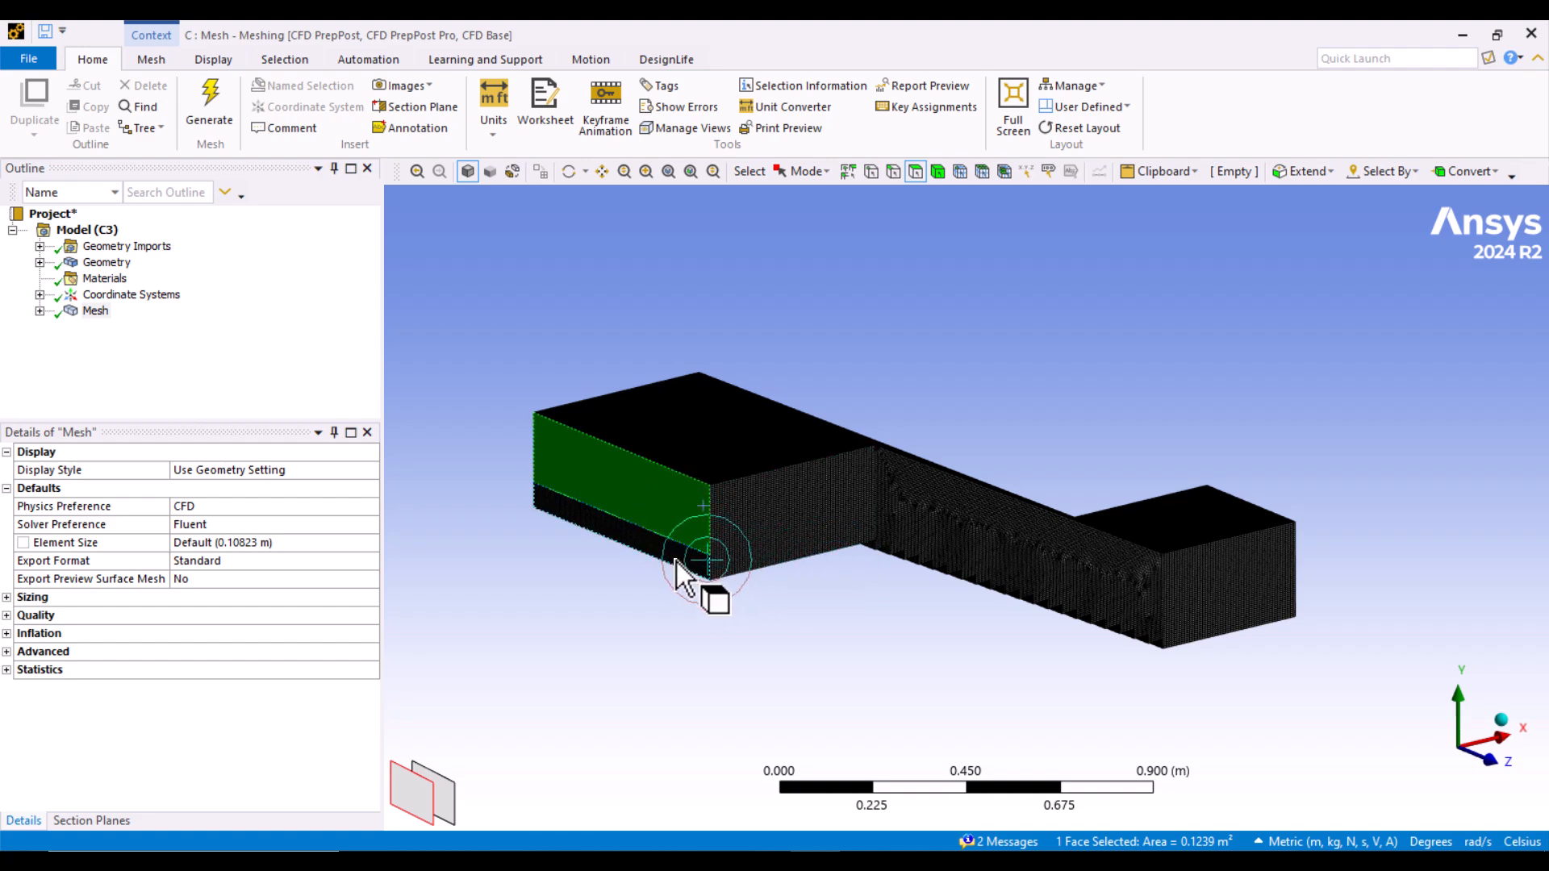
pyautogui.click(105, 262)
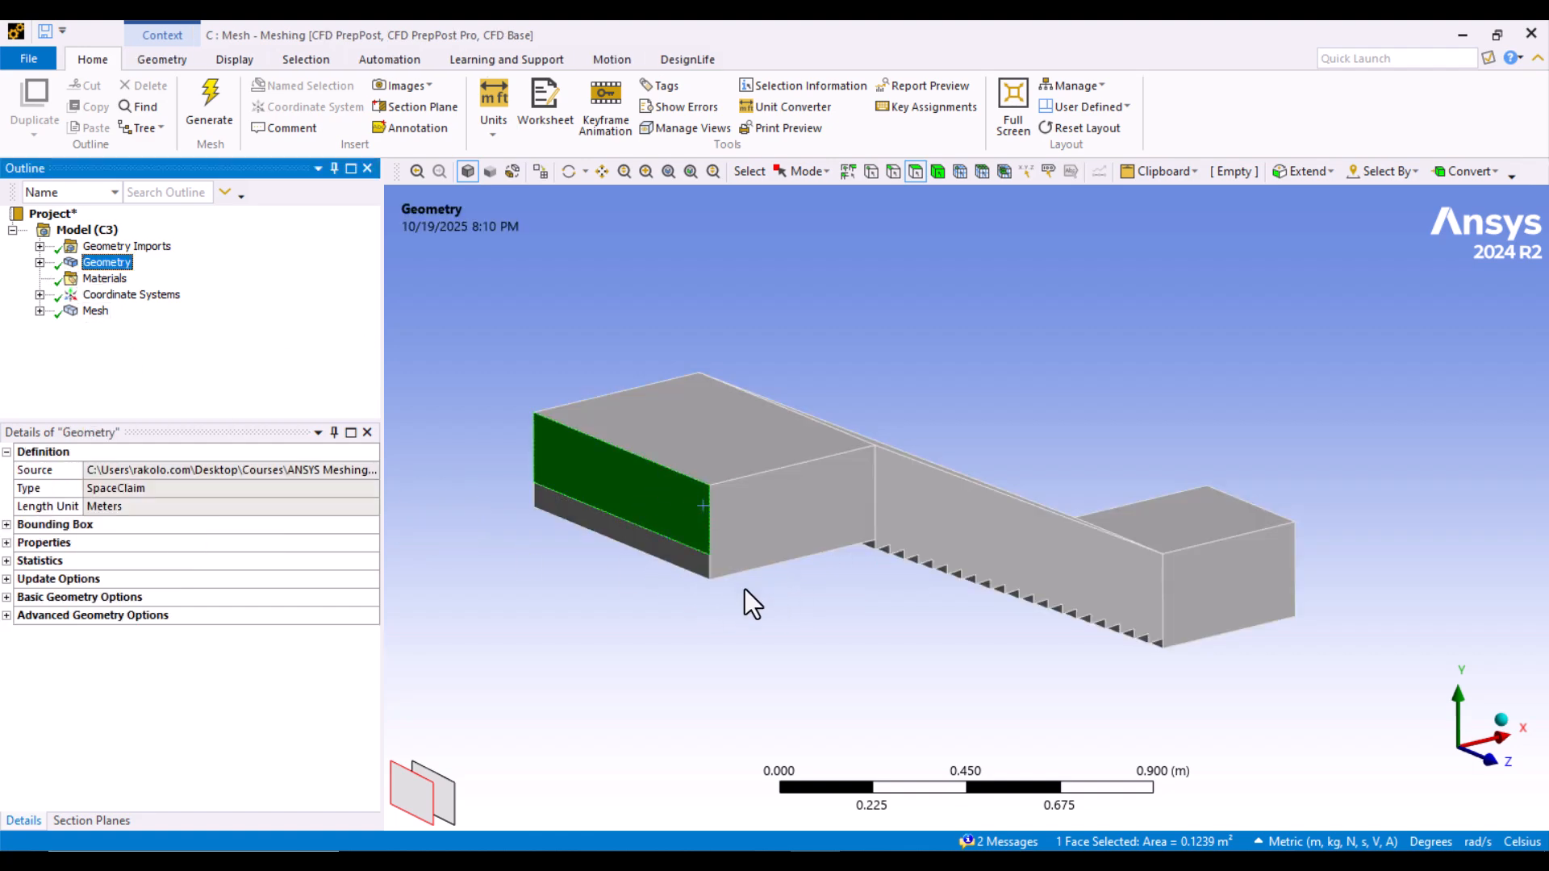
# Step: Create a named selection called inlet from the narrow lower face at the upstream end and display its definition
pyautogui.click(683, 558)
pyautogui.rightClick(662, 550)
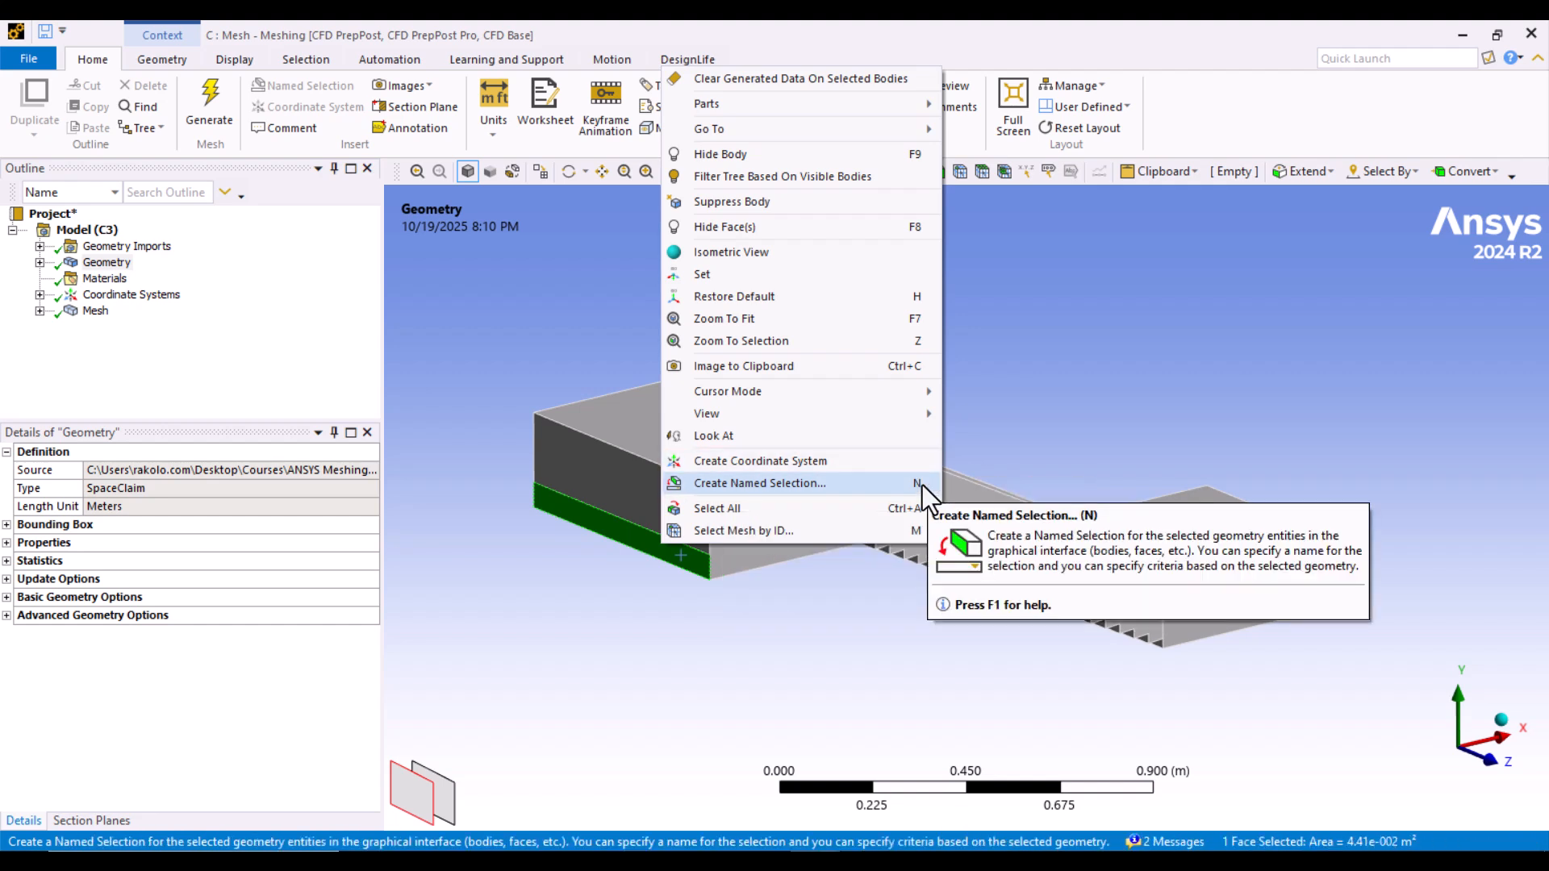
pyautogui.click(868, 486)
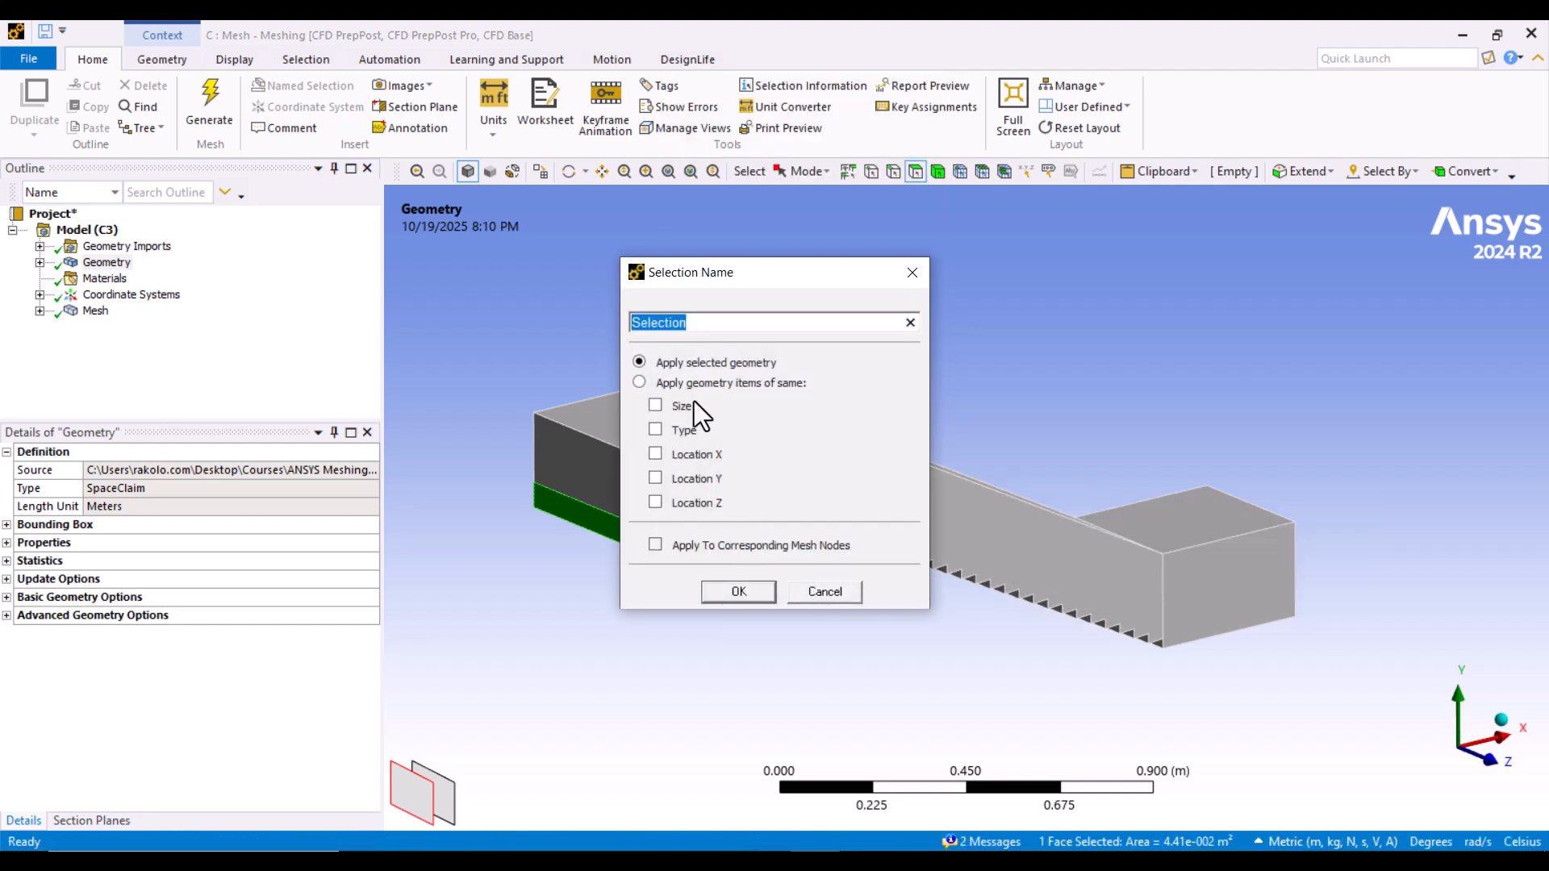
pyautogui.write('inlet')
pyautogui.click(738, 592)
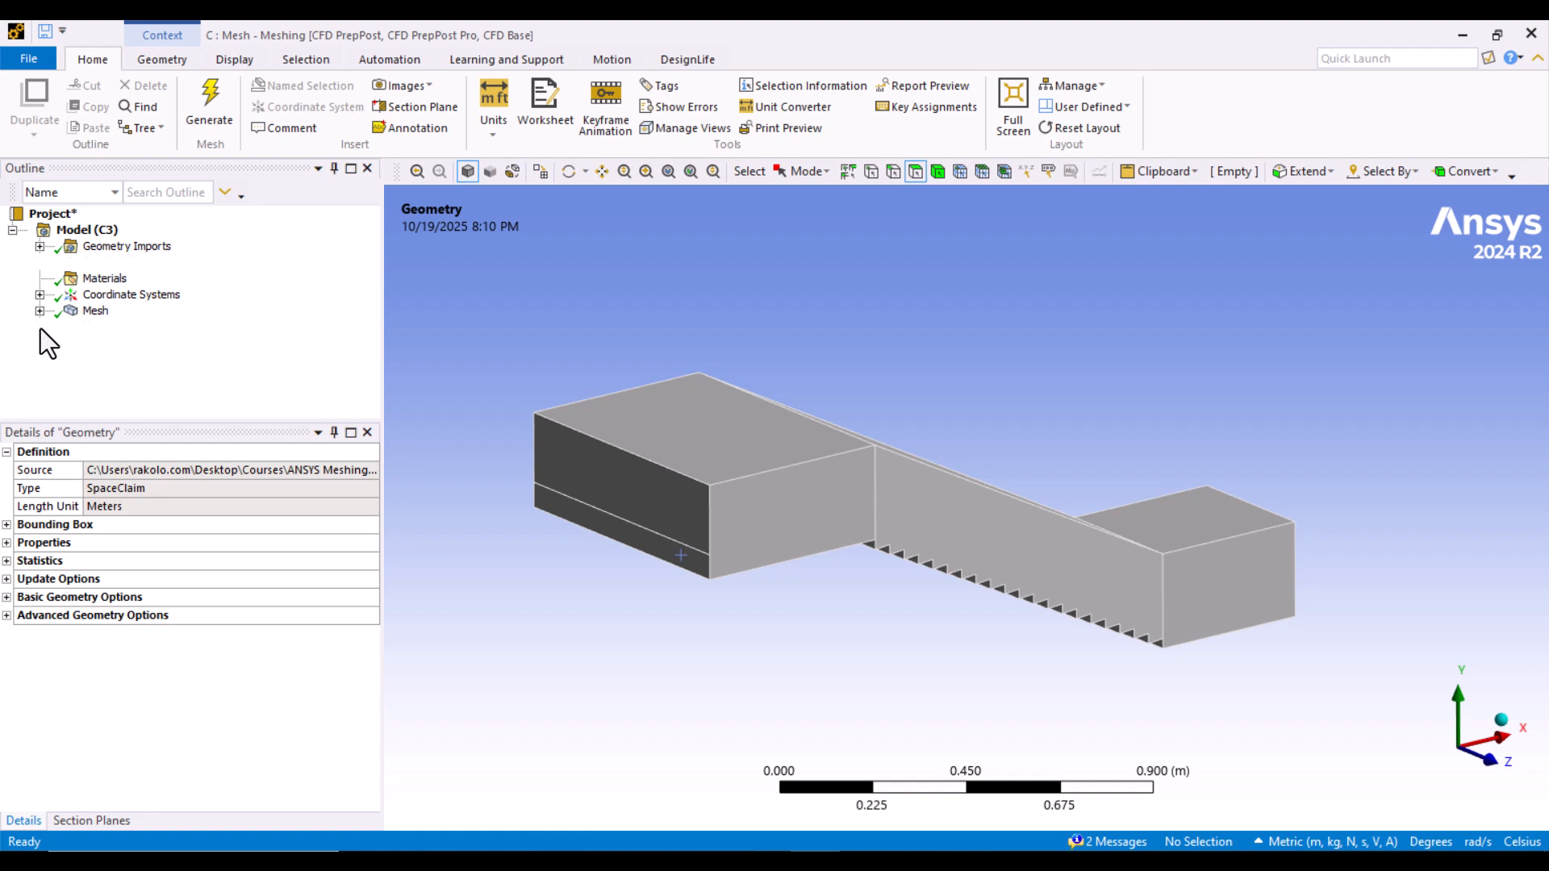
pyautogui.click(39, 328)
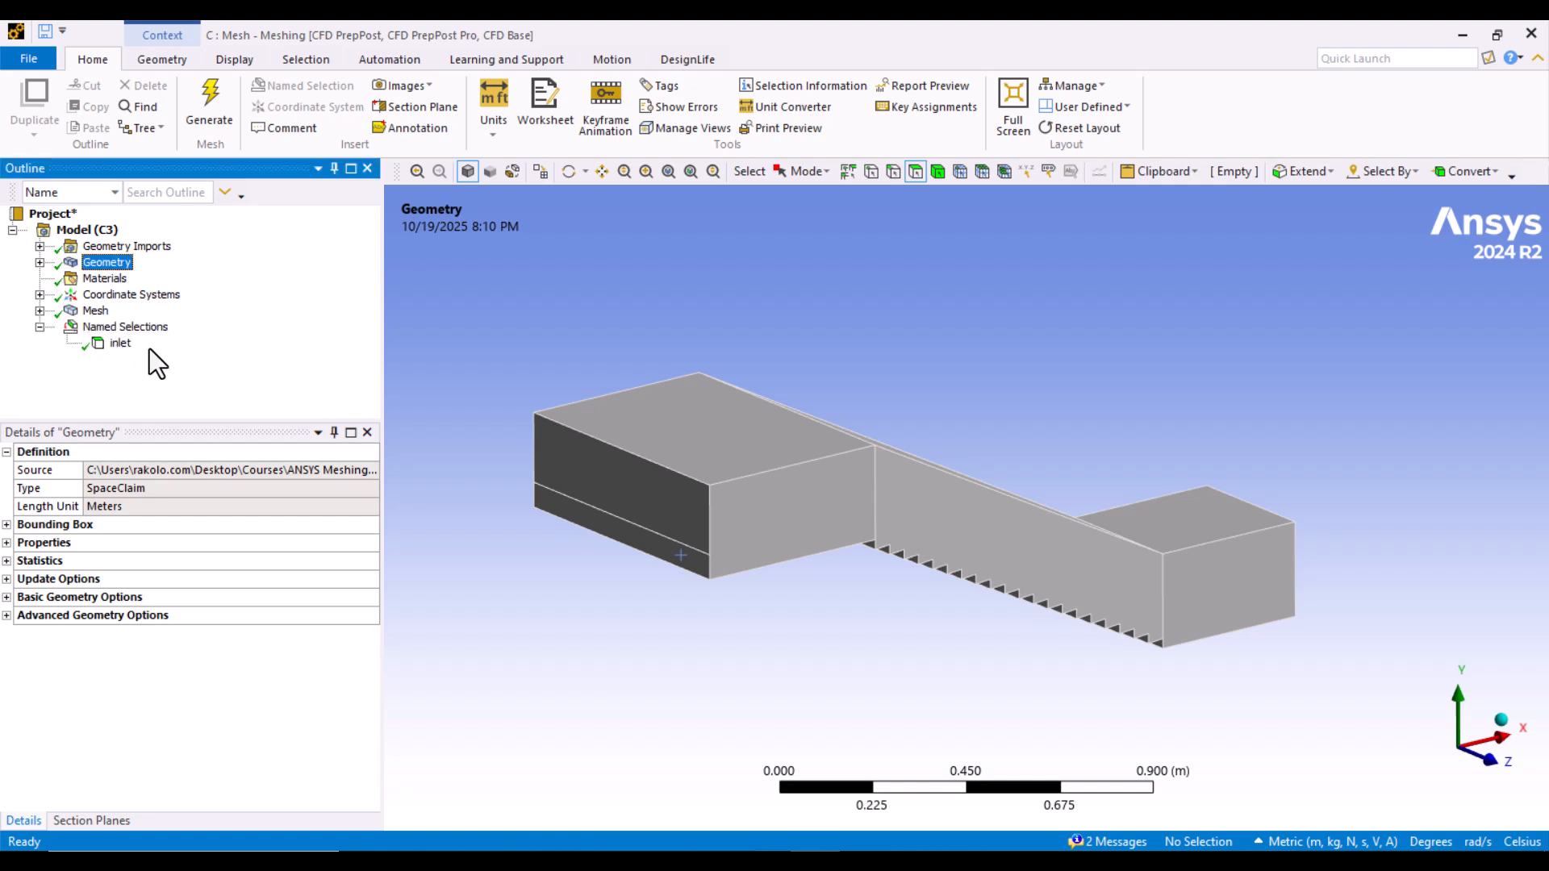
pyautogui.click(125, 343)
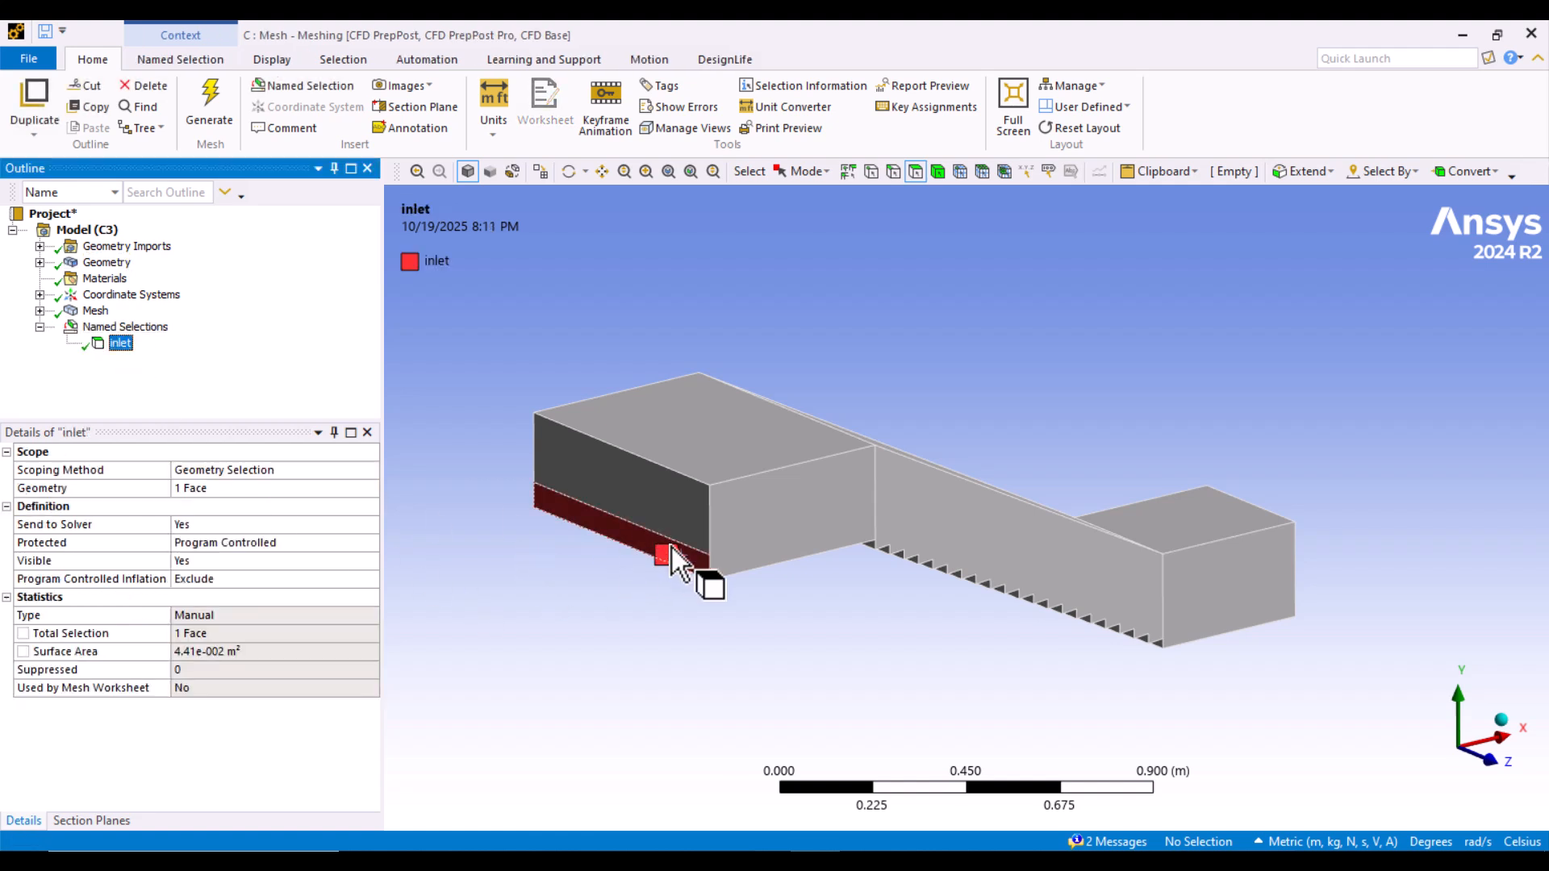
# Step: Create a named selection called outlet from the end face of the downstream block
pyautogui.moveTo(1239, 634); pyautogui.dragTo(1021, 592, button='middle')
pyautogui.keyDown('ctrl'); pyautogui.moveTo(1319, 567); pyautogui.dragTo(926, 570, button='middle'); pyautogui.keyUp('ctrl')
pyautogui.click(942, 571)
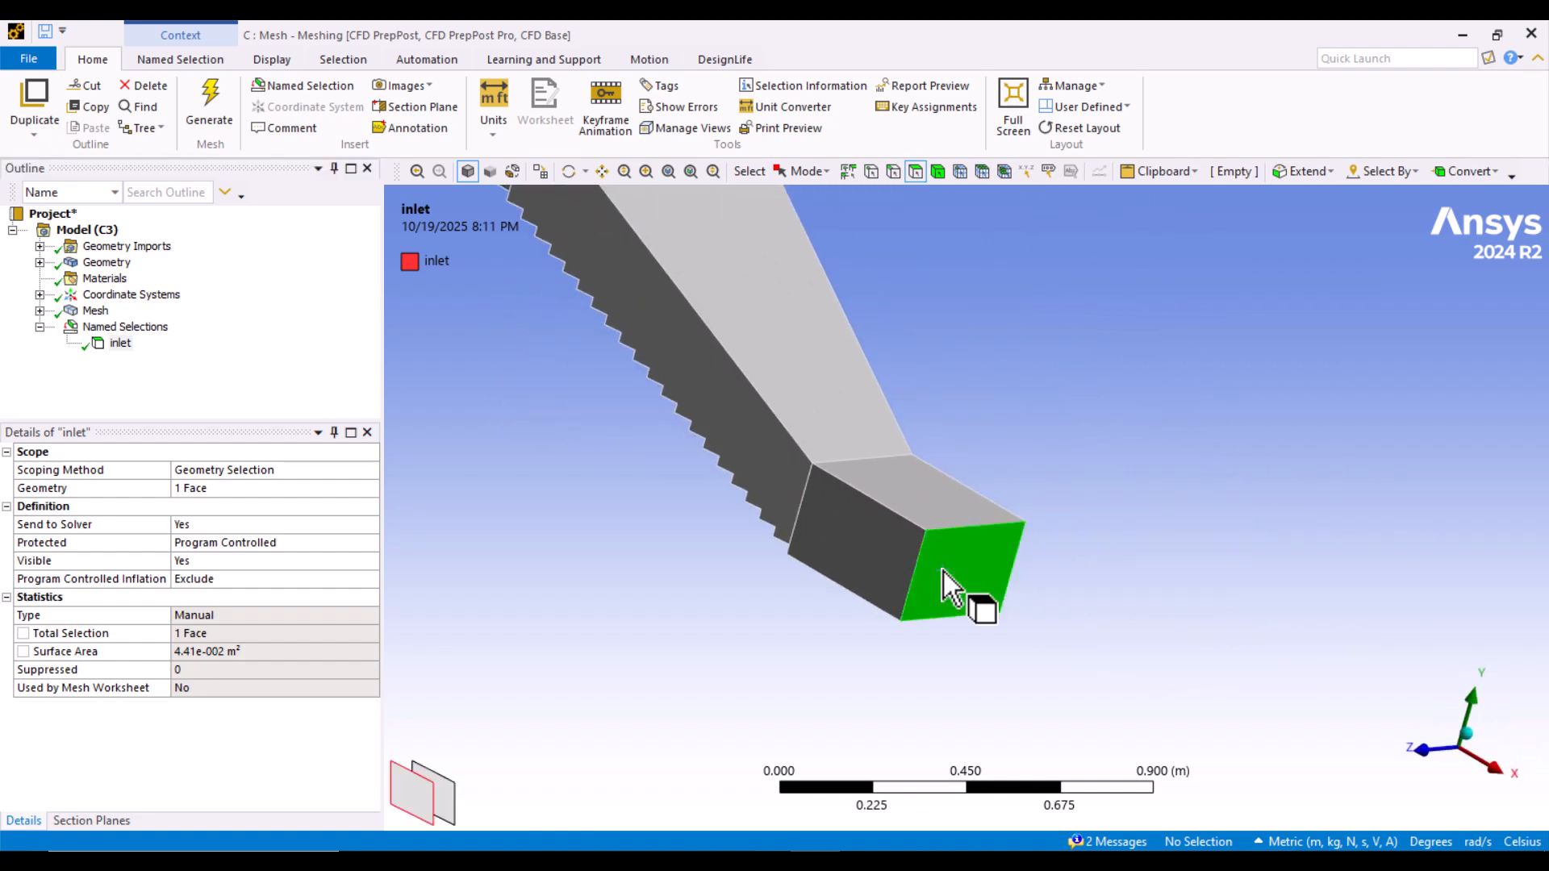
pyautogui.rightClick(1086, 426)
pyautogui.click(1198, 786)
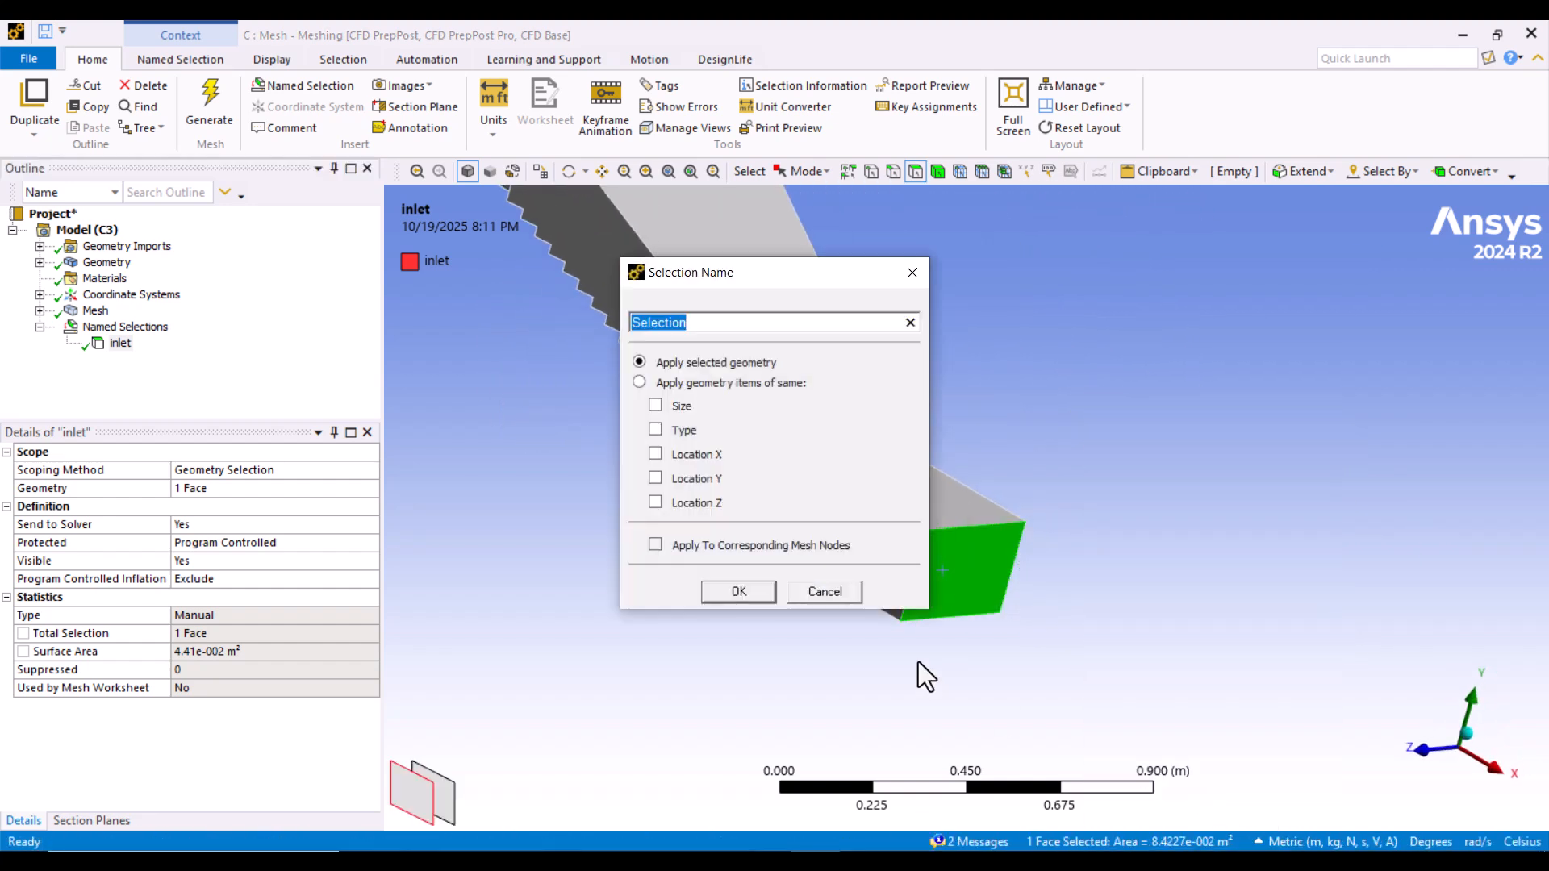
pyautogui.write('outlet')
pyautogui.press('Return')
pyautogui.click(918, 662)
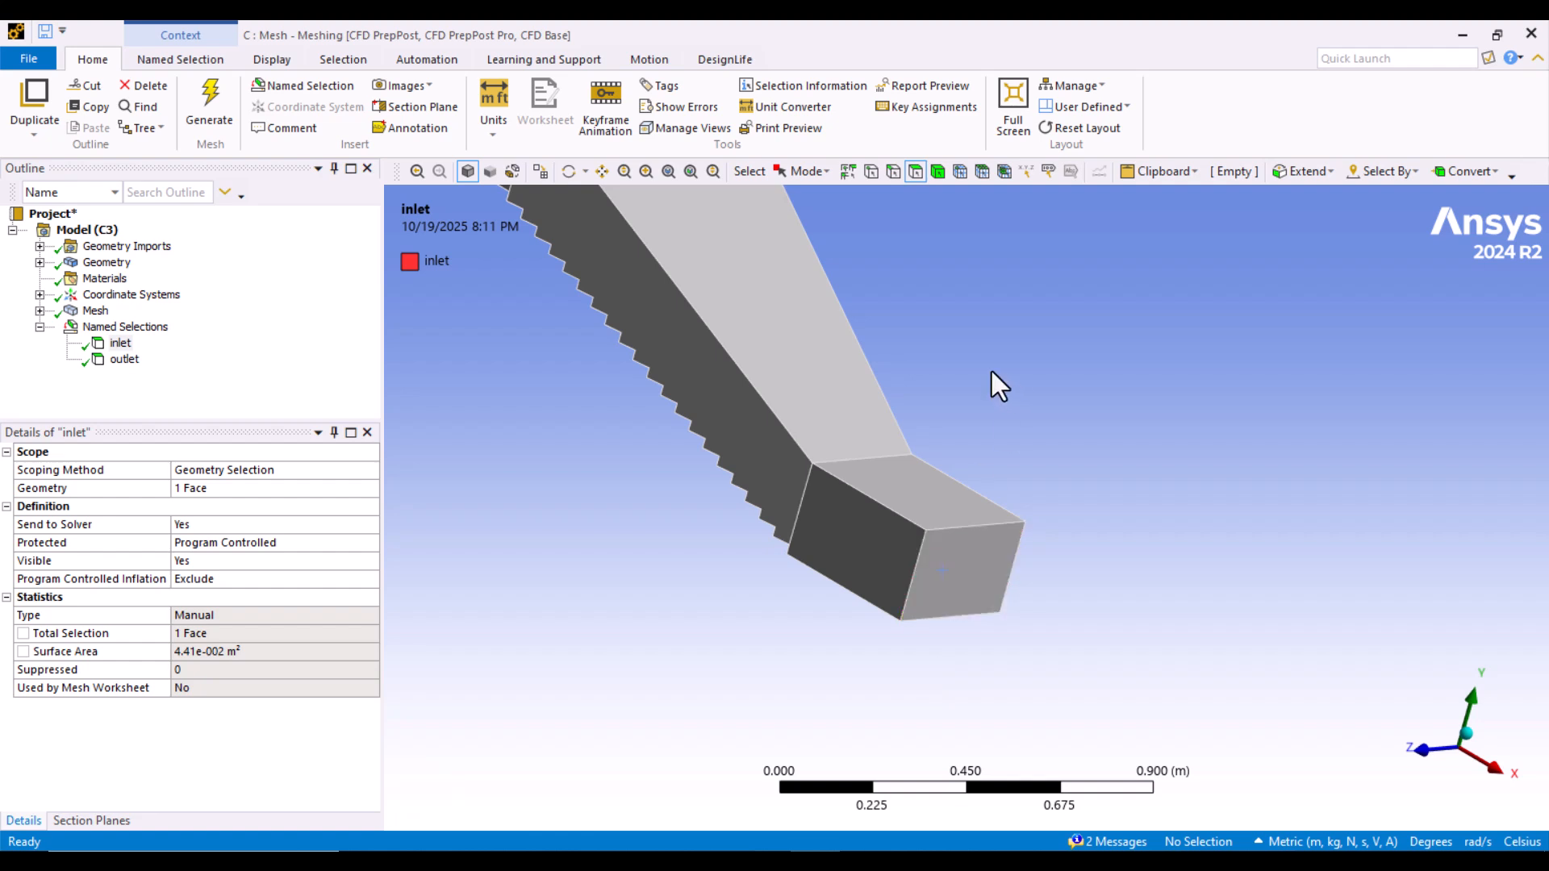
# Step: Orient the model to its side view along the Z axis and switch to Box Select mode
pyautogui.moveTo(992, 380); pyautogui.dragTo(1200, 637, button='middle')
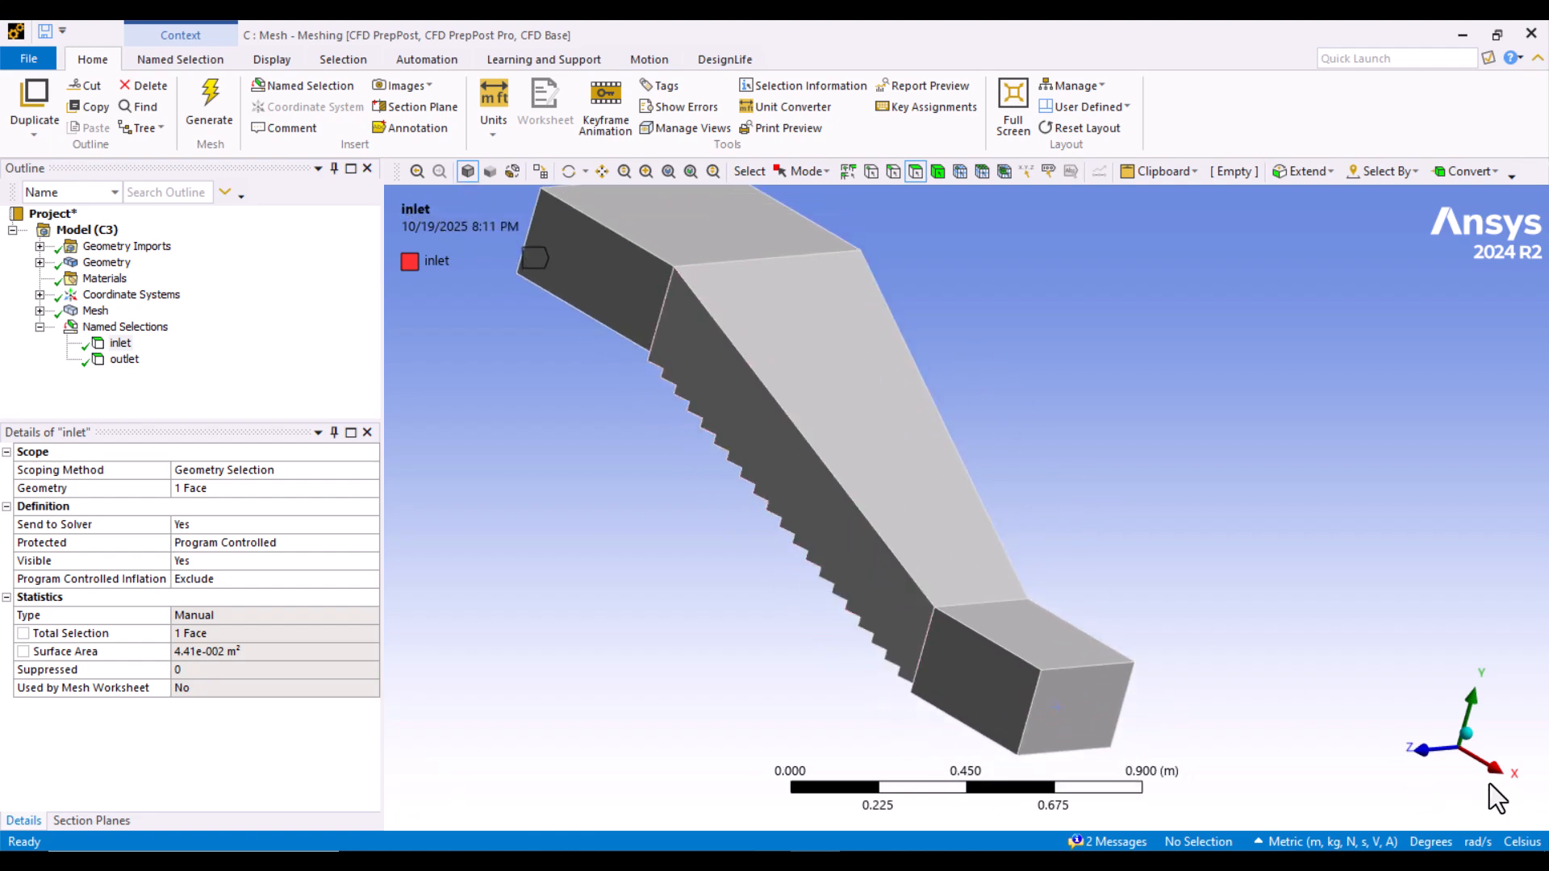
pyautogui.click(1420, 753)
pyautogui.keyDown('ctrl'); pyautogui.moveTo(563, 645); pyautogui.dragTo(823, 490, button='middle'); pyautogui.keyUp('ctrl')
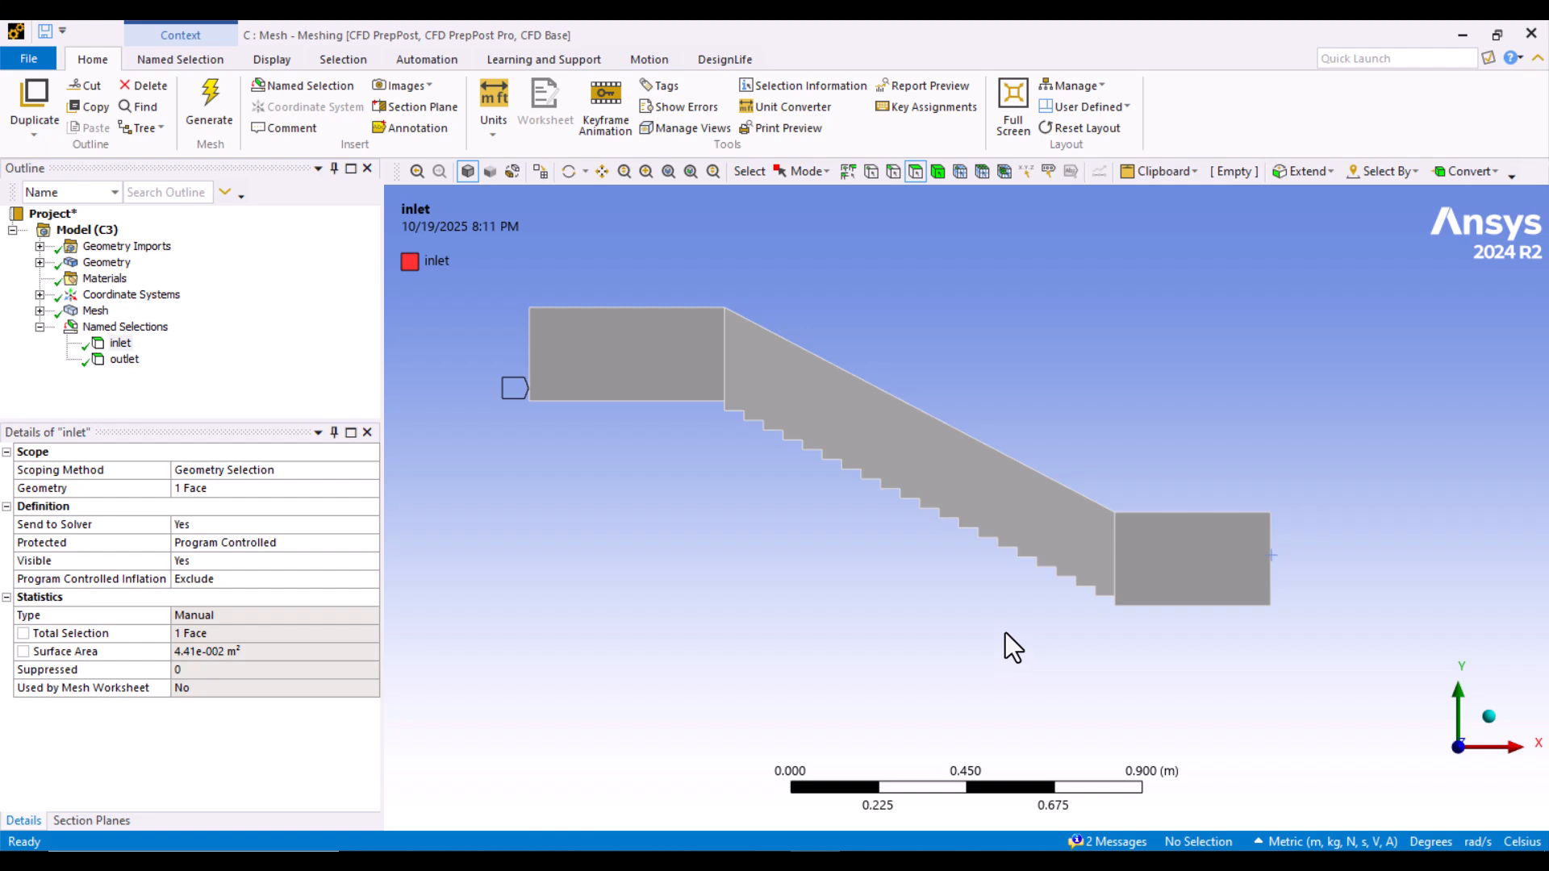
pyautogui.moveTo(767, 484); pyautogui.dragTo(816, 456, button='middle')
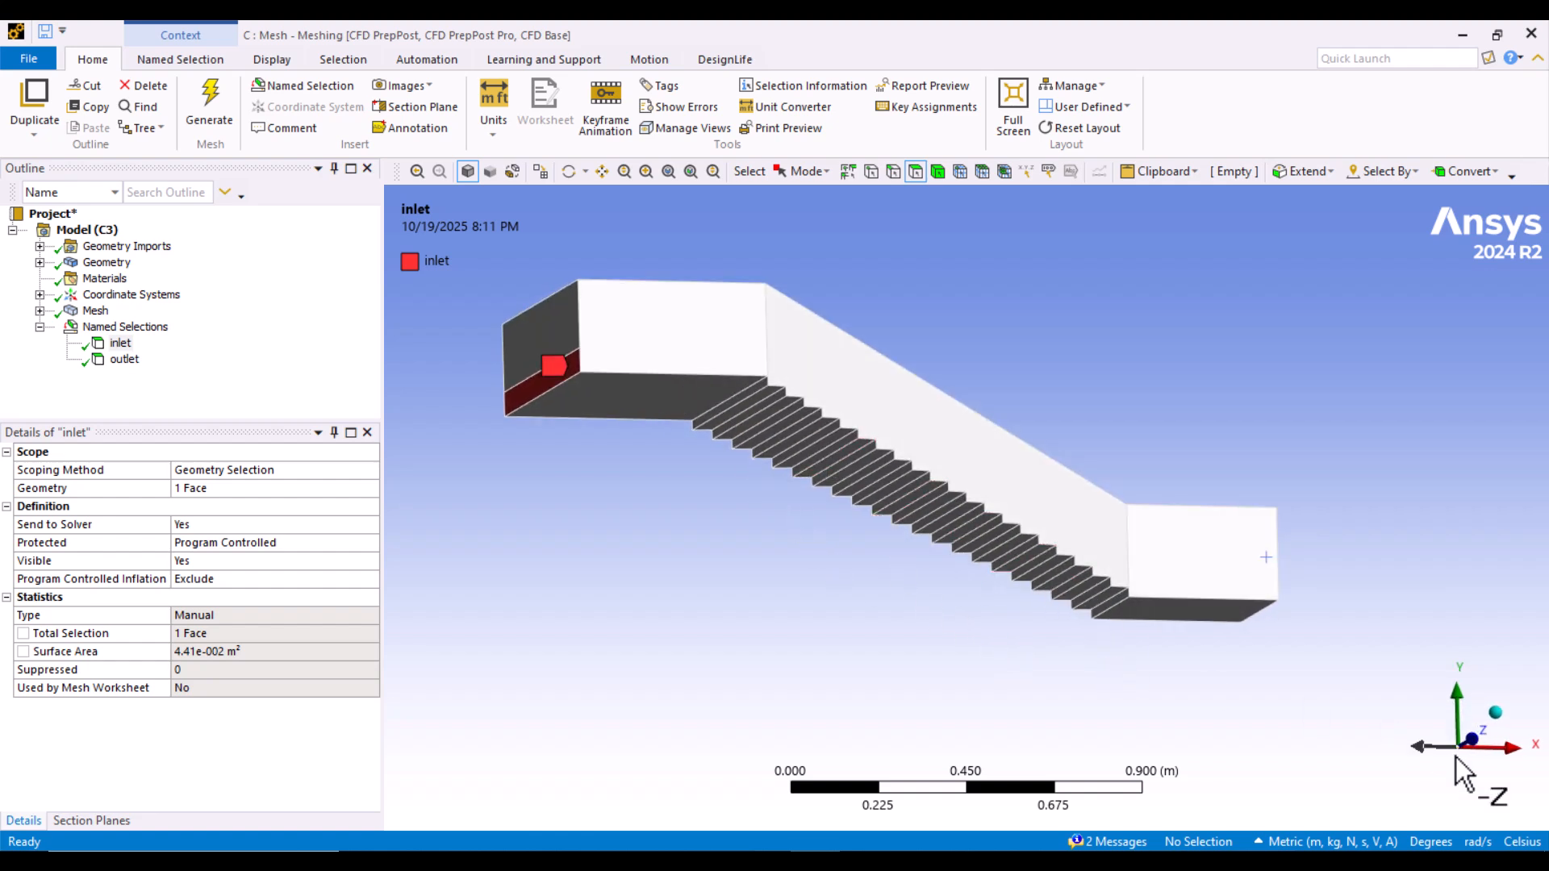
pyautogui.click(1488, 758)
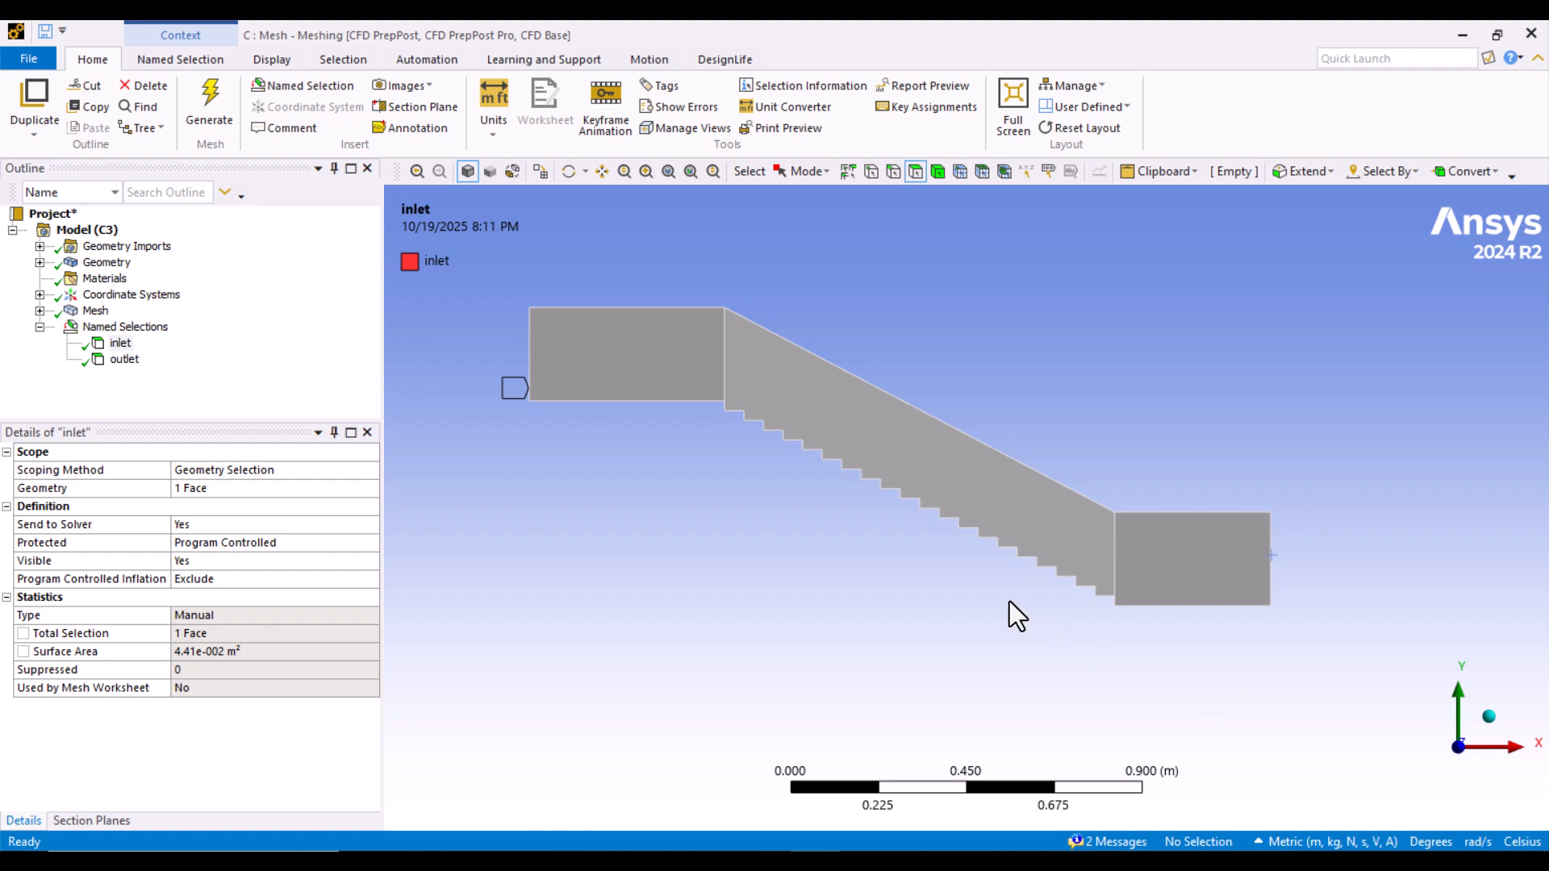
pyautogui.click(802, 171)
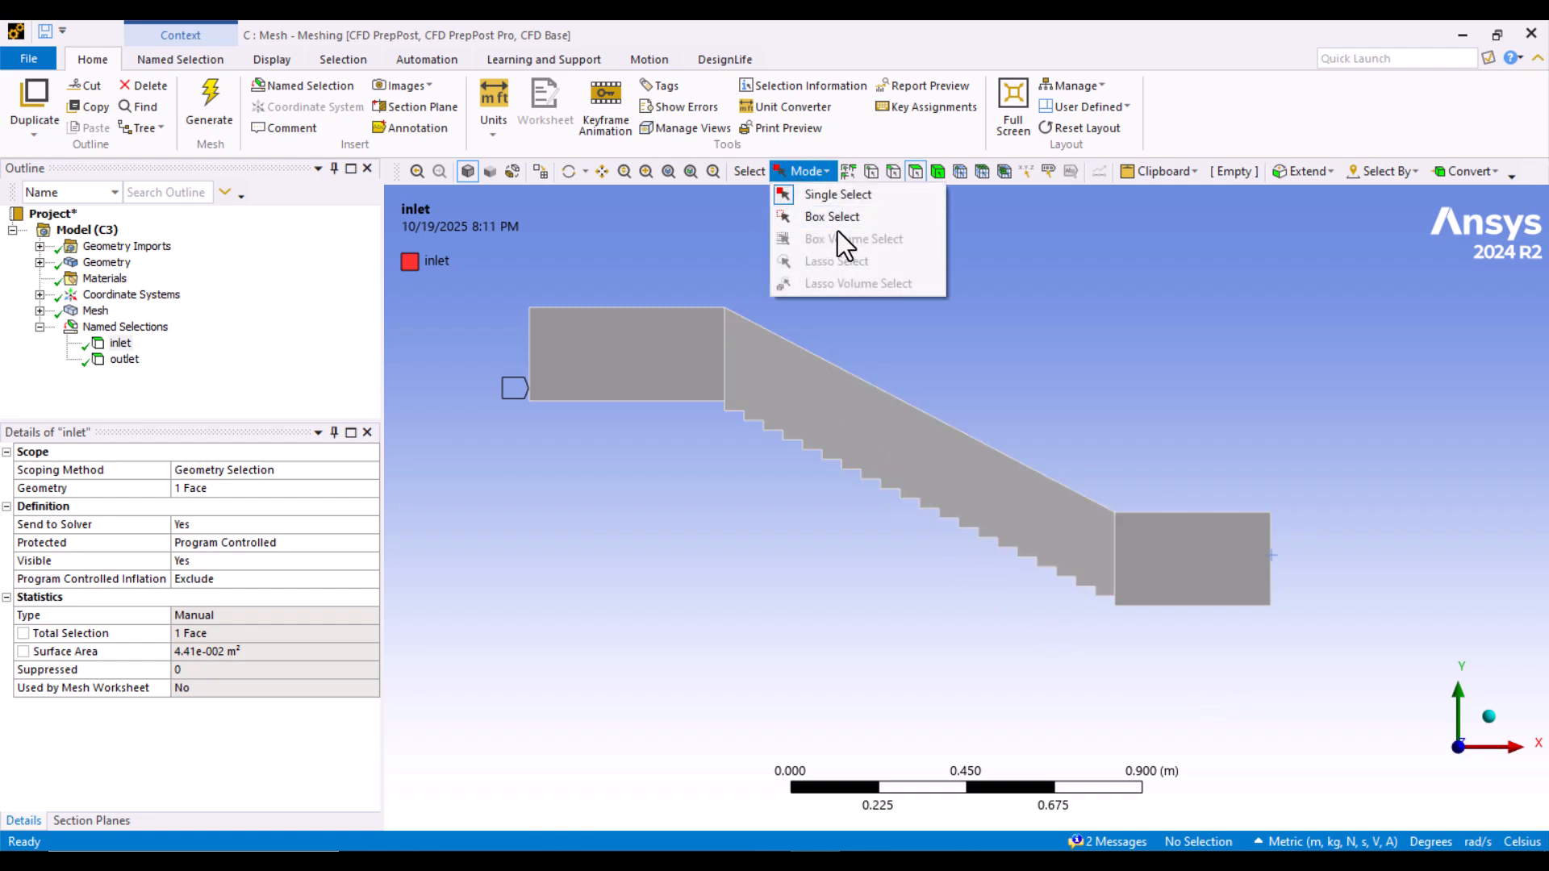
pyautogui.click(832, 218)
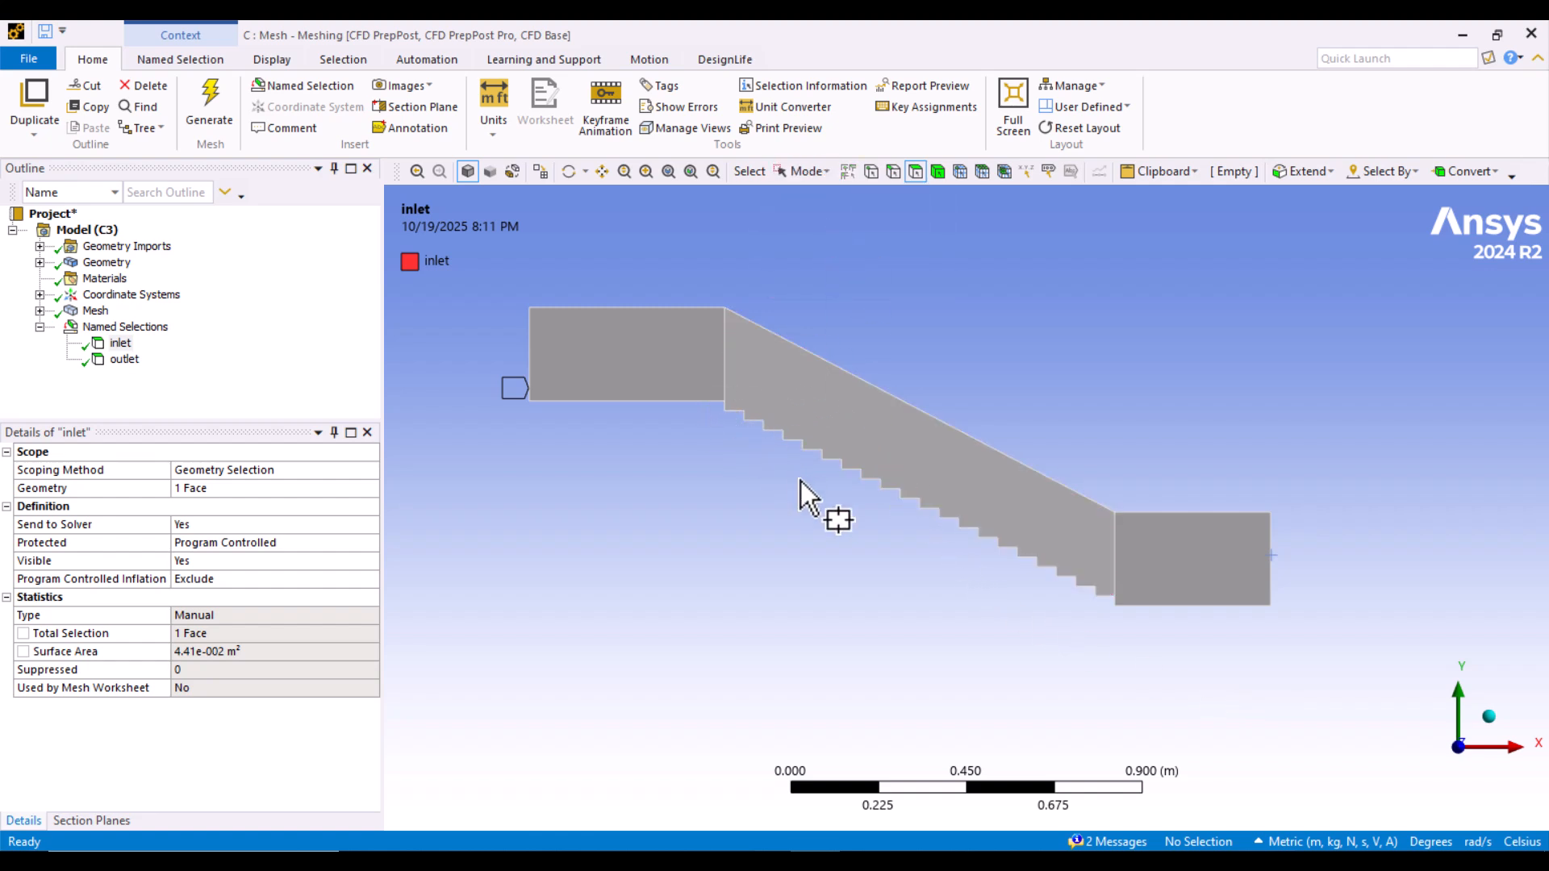
# Step: Create a named selection called spillway-walls from all the step faces along the underside of the sloped section
pyautogui.moveTo(708, 391); pyautogui.dragTo(855, 490)
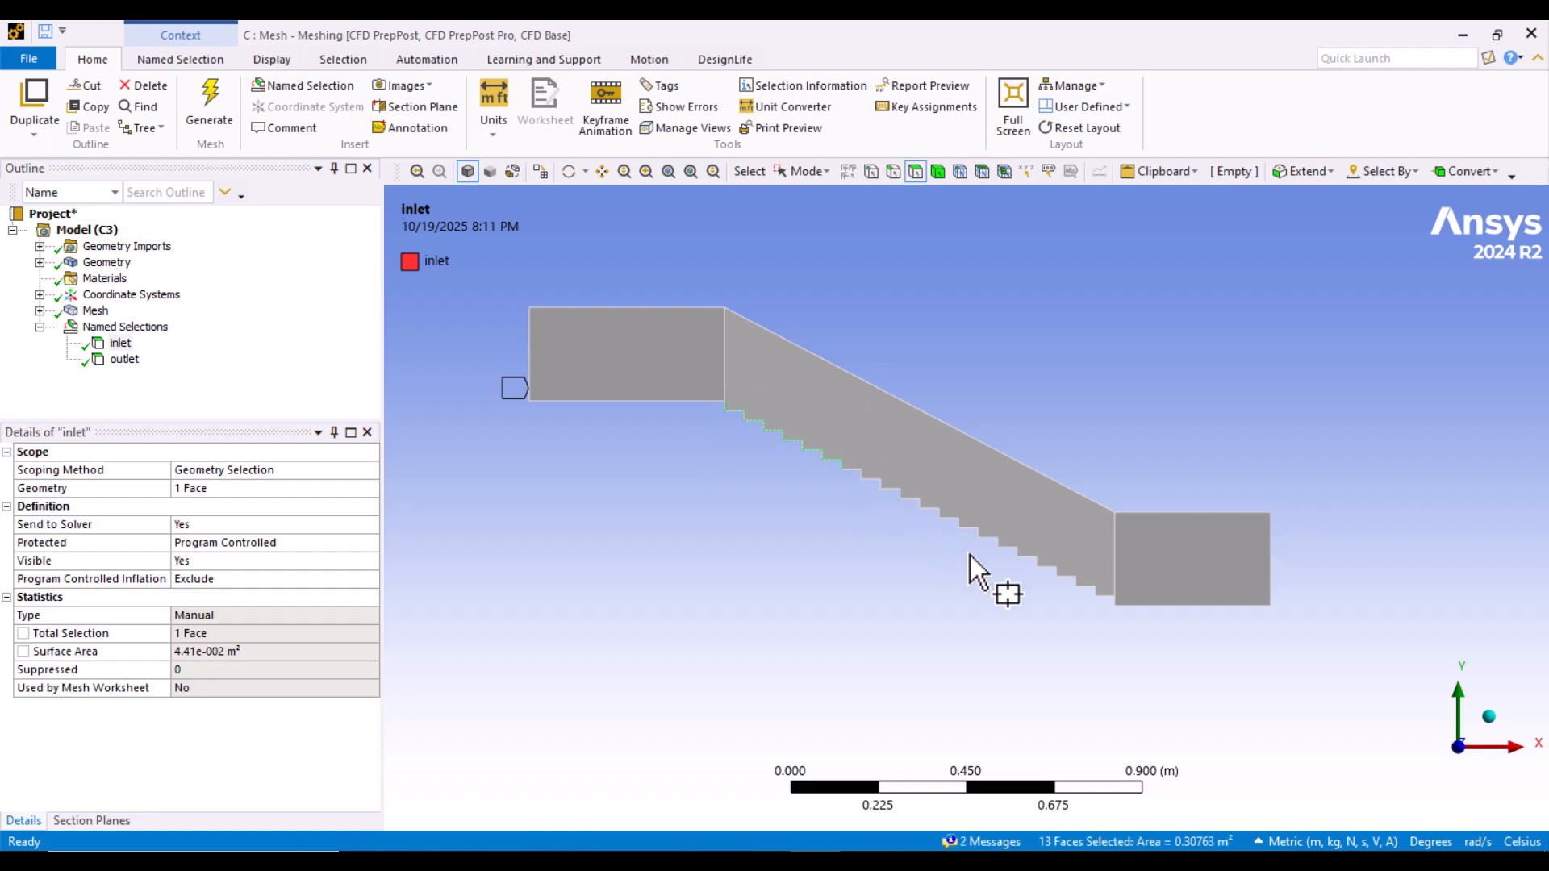
pyautogui.keyDown('ctrl'); pyautogui.moveTo(969, 555); pyautogui.dragTo(983, 563); pyautogui.keyUp('ctrl')
pyautogui.keyDown('ctrl'); pyautogui.moveTo(957, 501); pyautogui.dragTo(1131, 618); pyautogui.keyUp('ctrl')
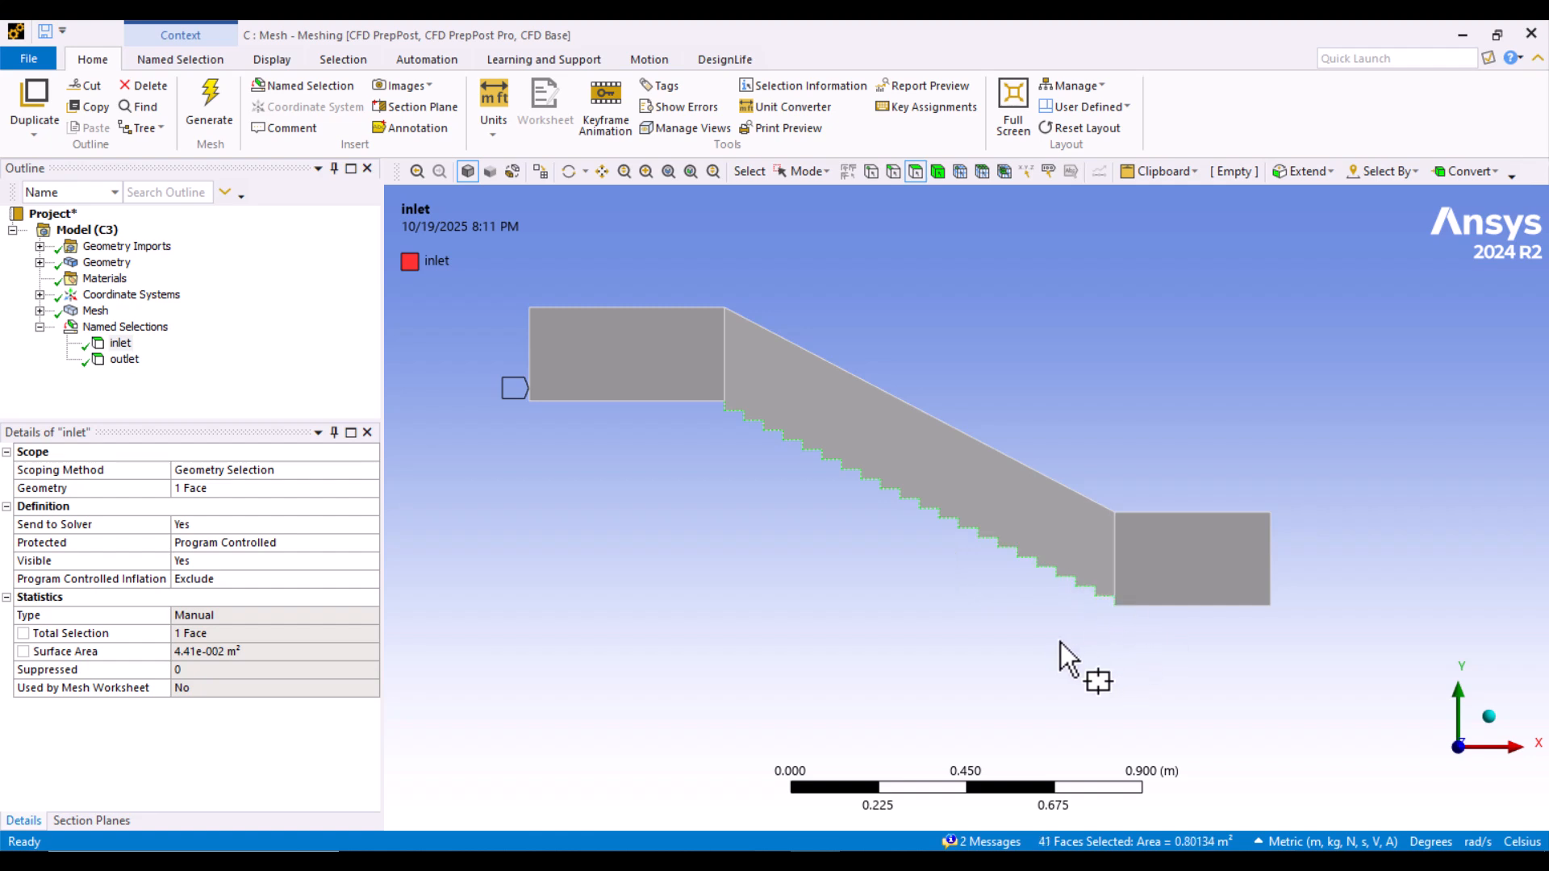
pyautogui.rightClick(821, 565)
pyautogui.click(780, 453)
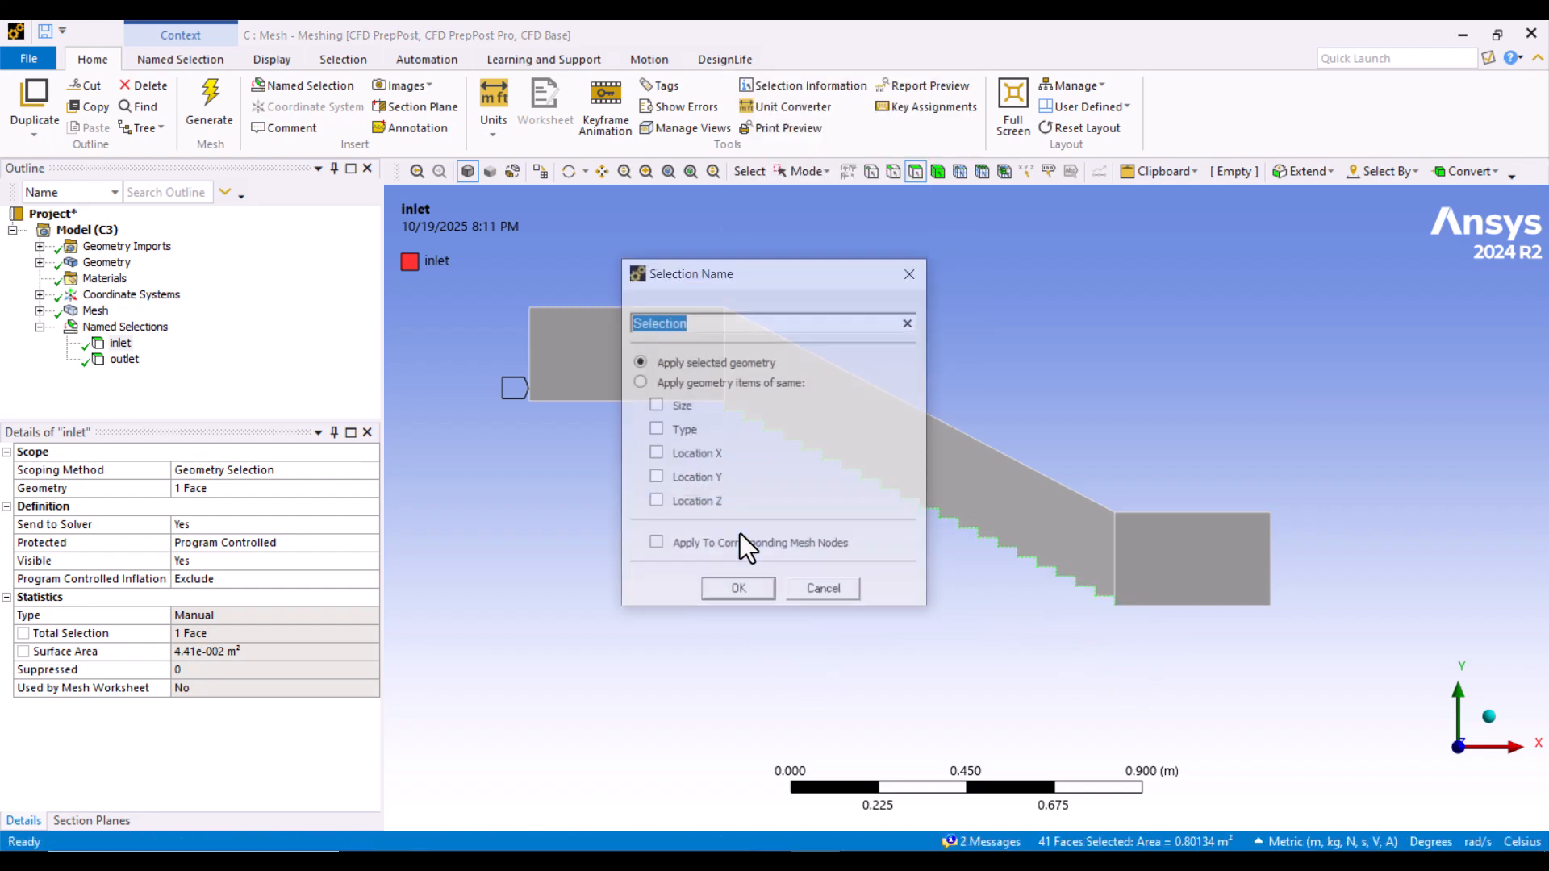
pyautogui.write('spill-wa')
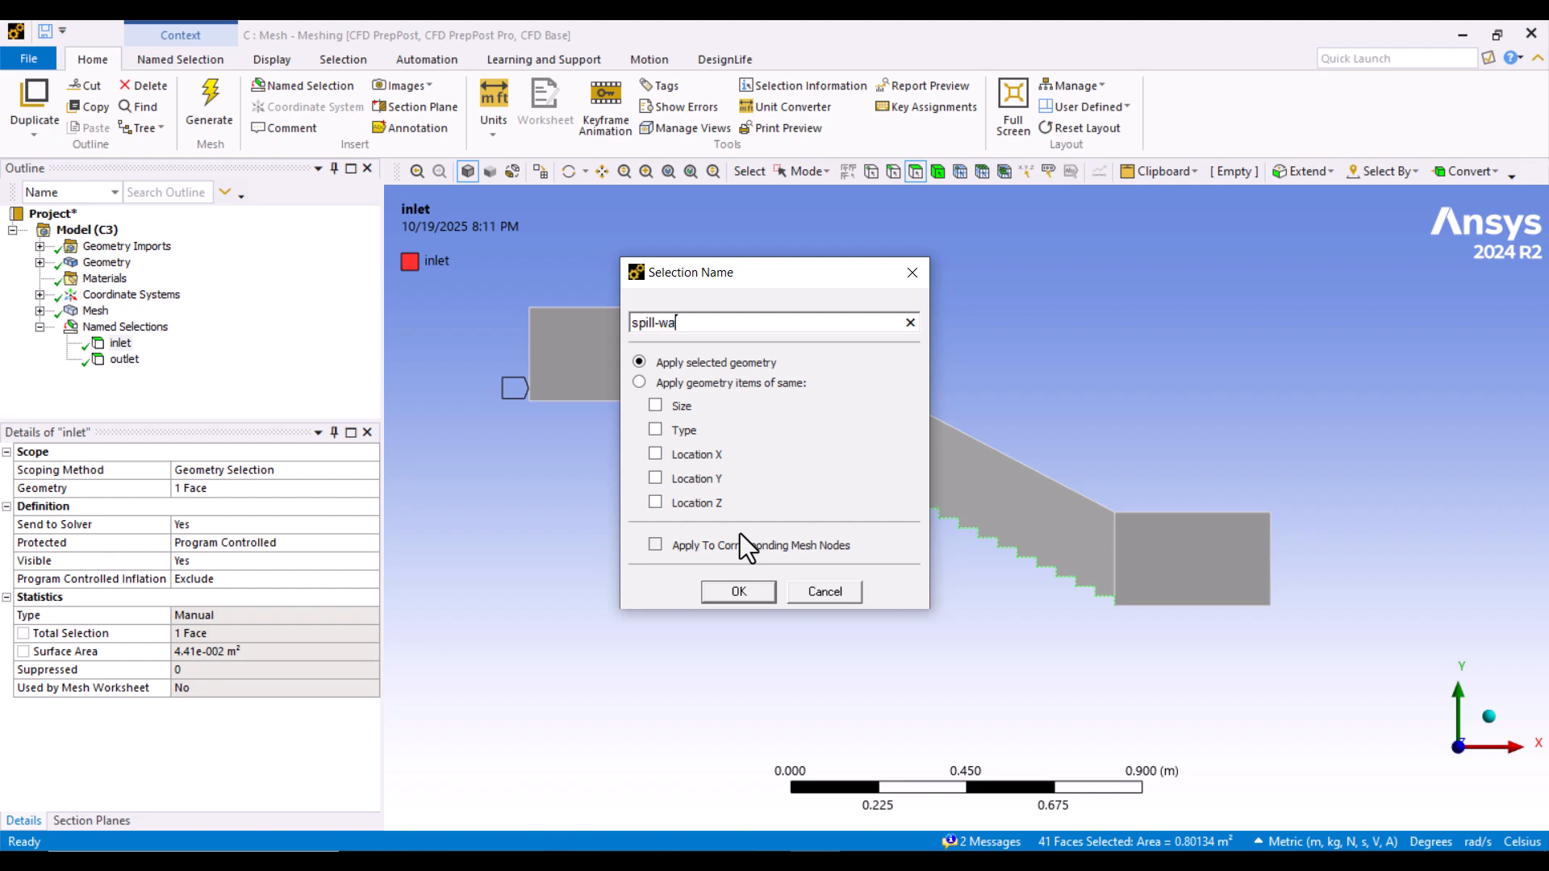
pyautogui.press('BackSpace')
pyautogui.press('BackSpace')
pyautogui.press('BackSpace')
pyautogui.write('way-walls')
pyautogui.press('Return')
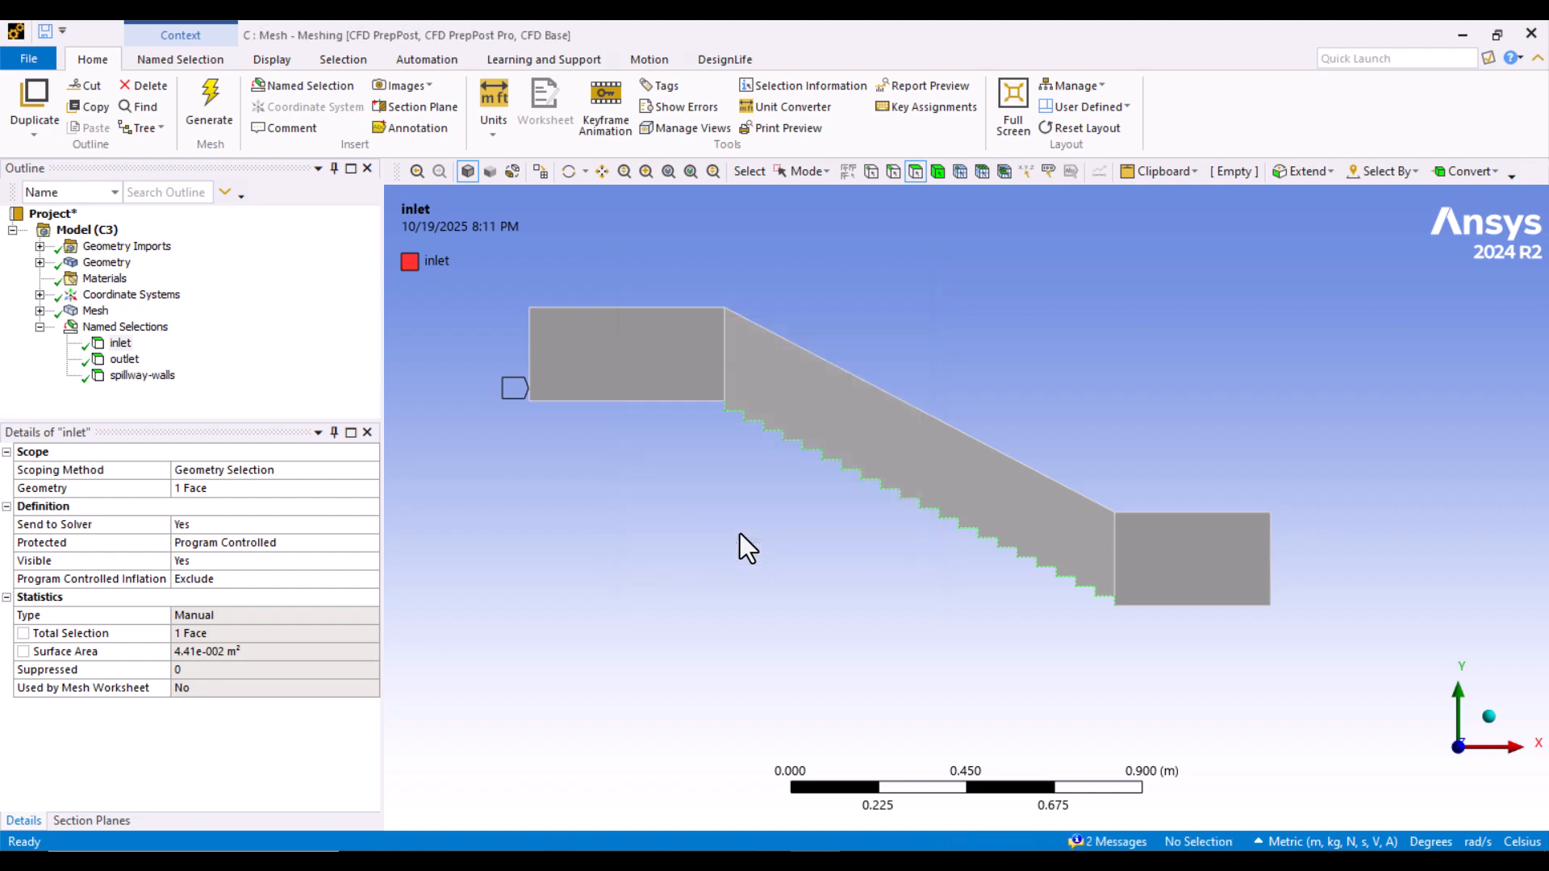
# Step: Return the spillway model to its isometric view with the whole geometry in sight
pyautogui.click(1489, 716)
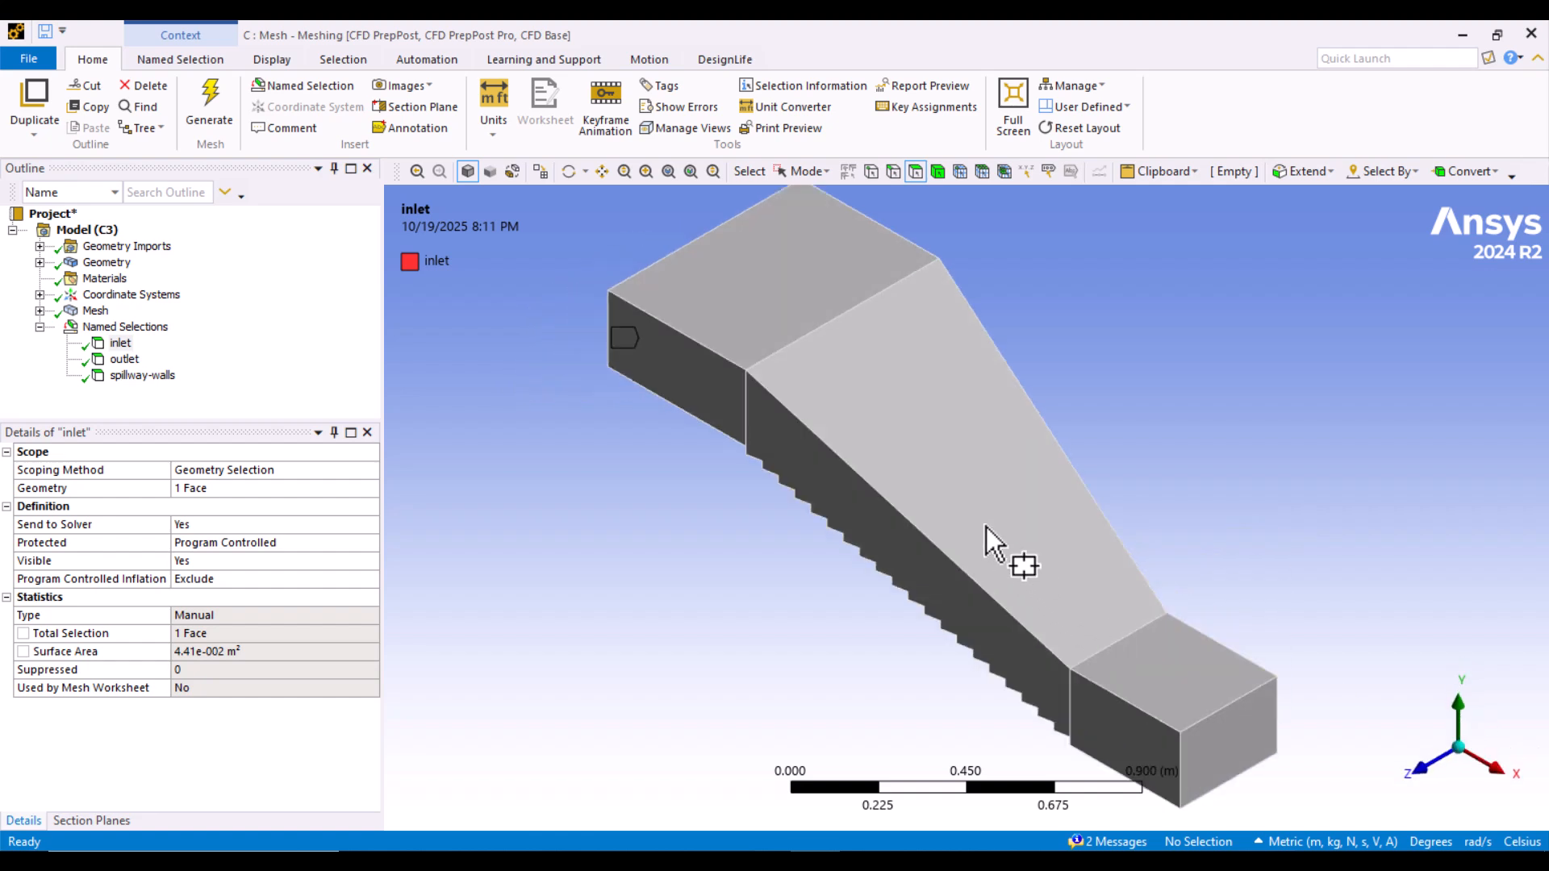
pyautogui.scroll(-1, 962, 492)
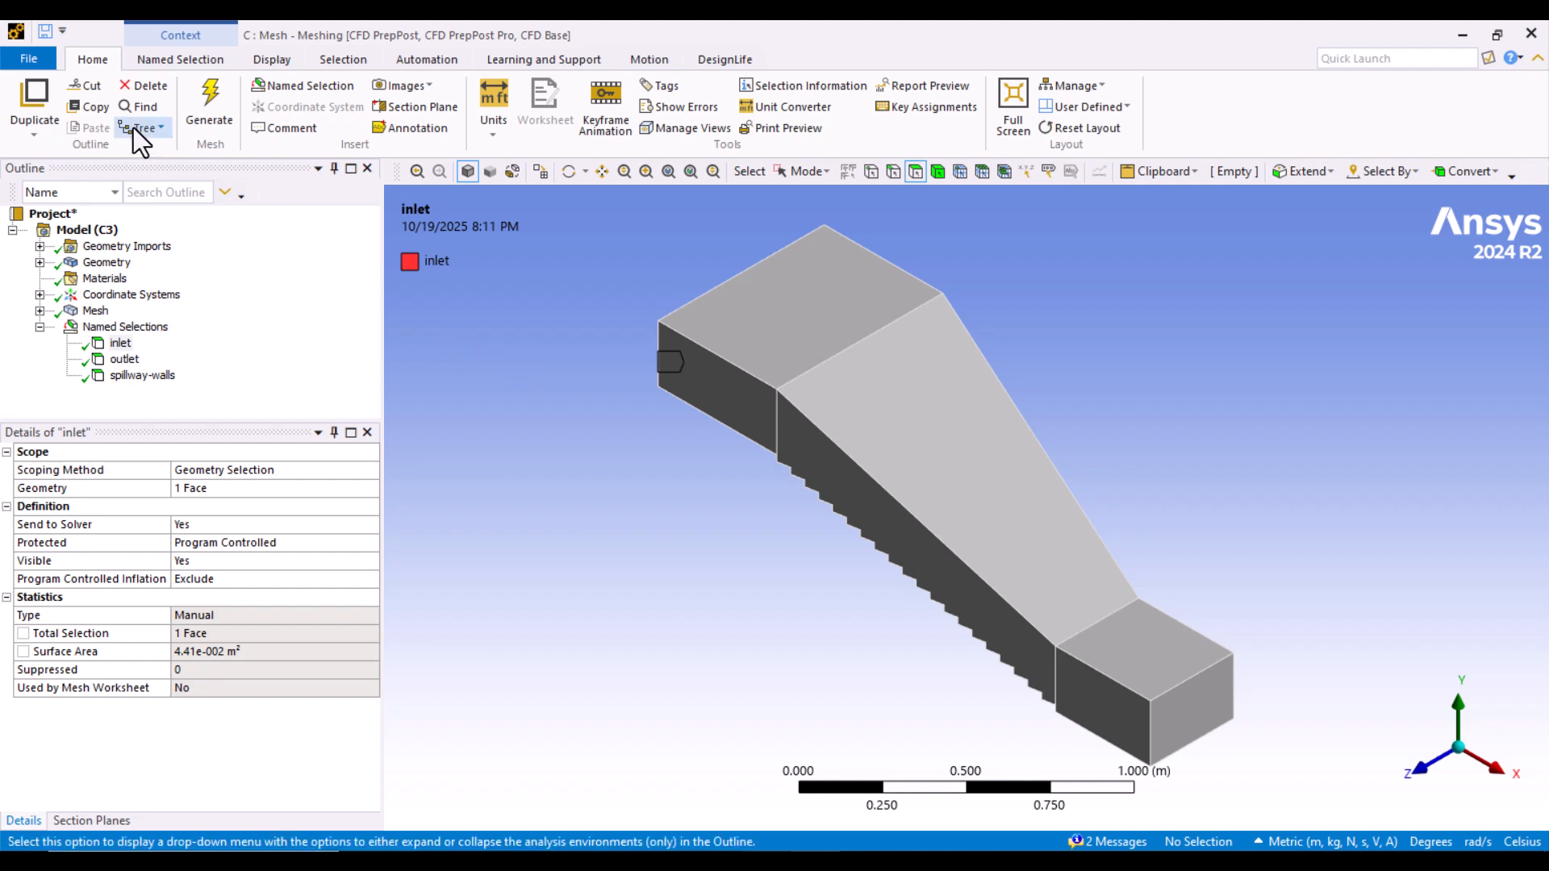
# Step: Try to export the spillway mesh as a FLUENT input file
pyautogui.click(39, 59)
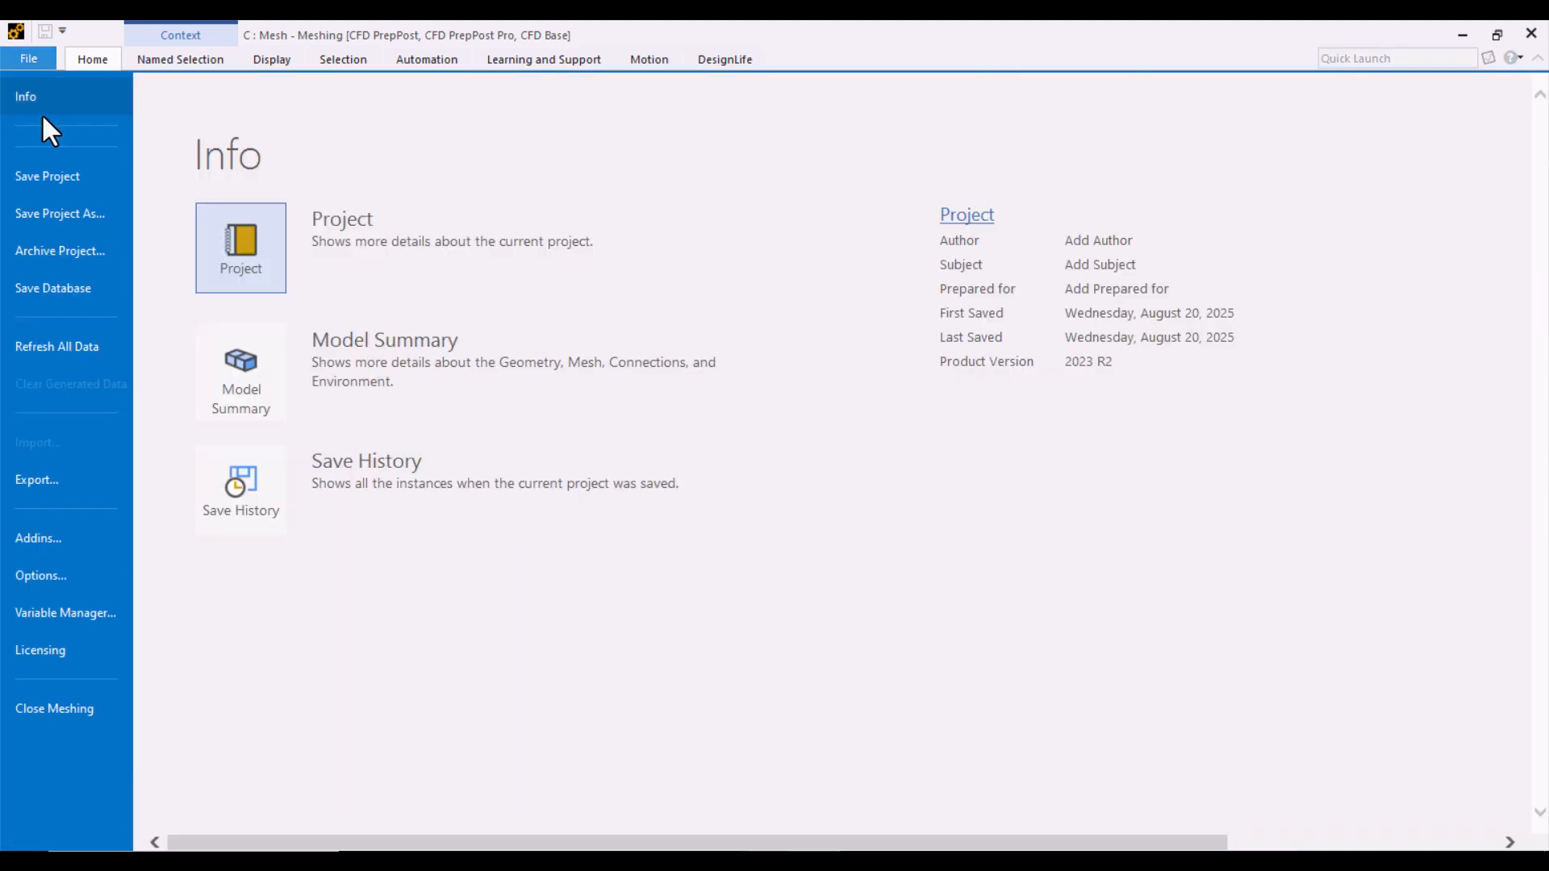
pyautogui.click(37, 479)
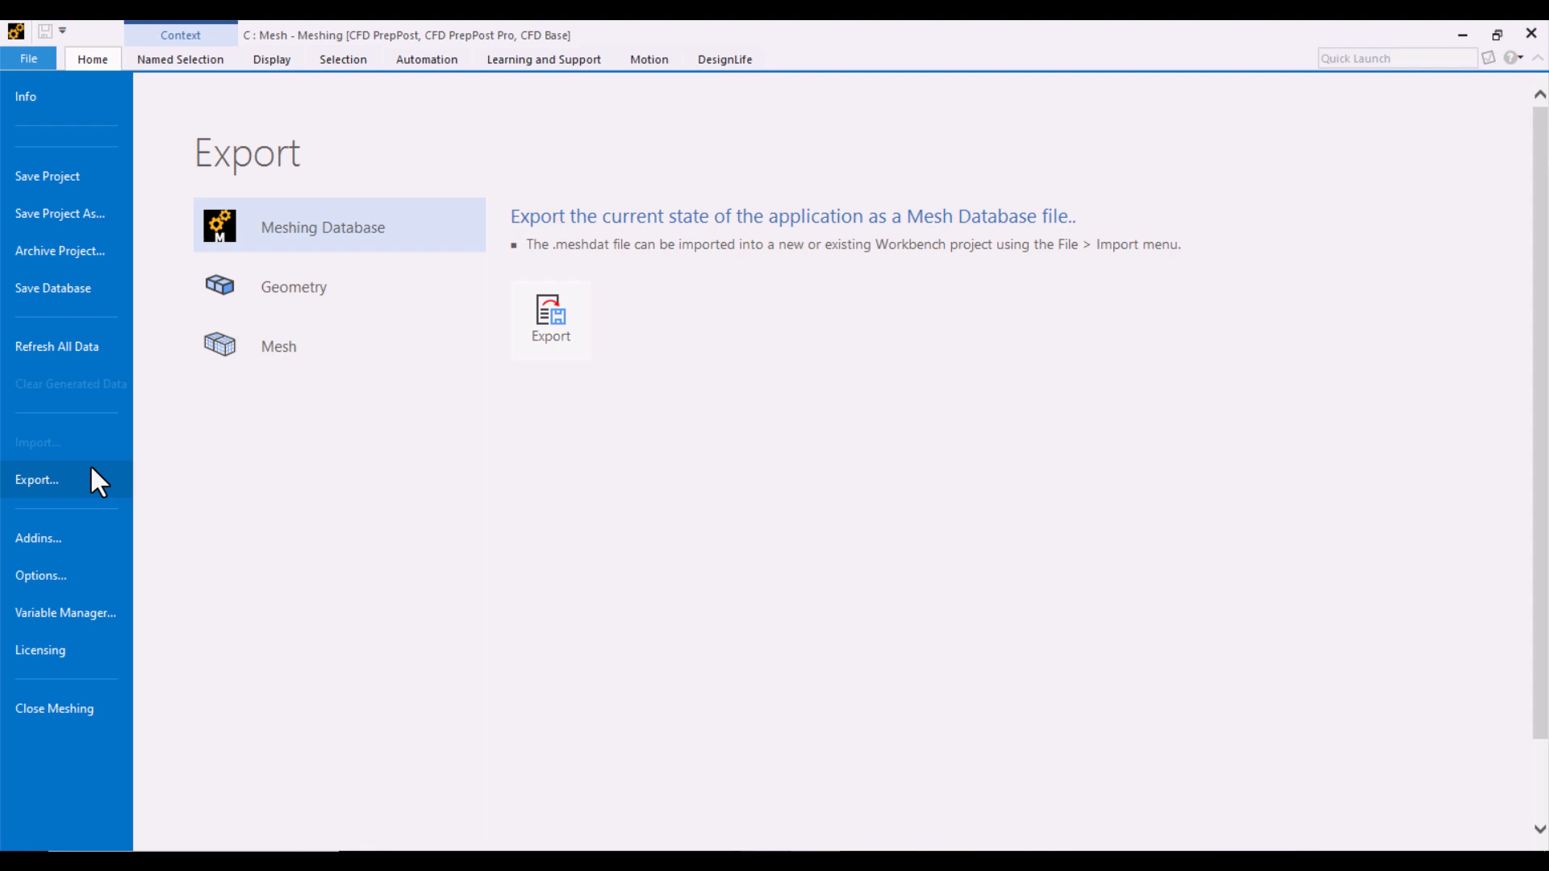
pyautogui.click(262, 367)
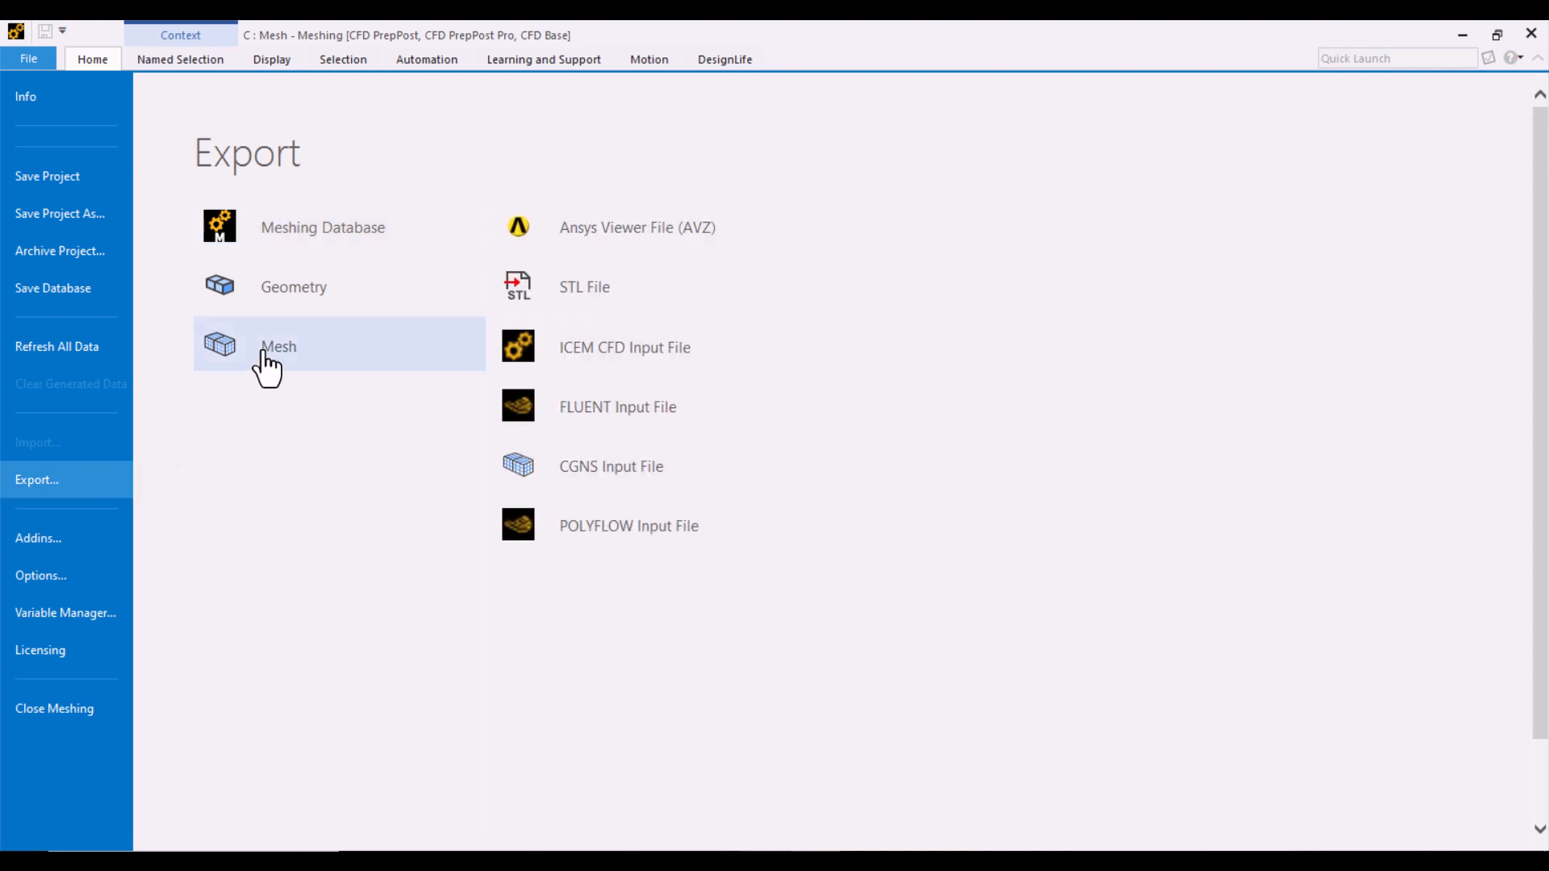
pyautogui.click(659, 409)
pyautogui.click(851, 347)
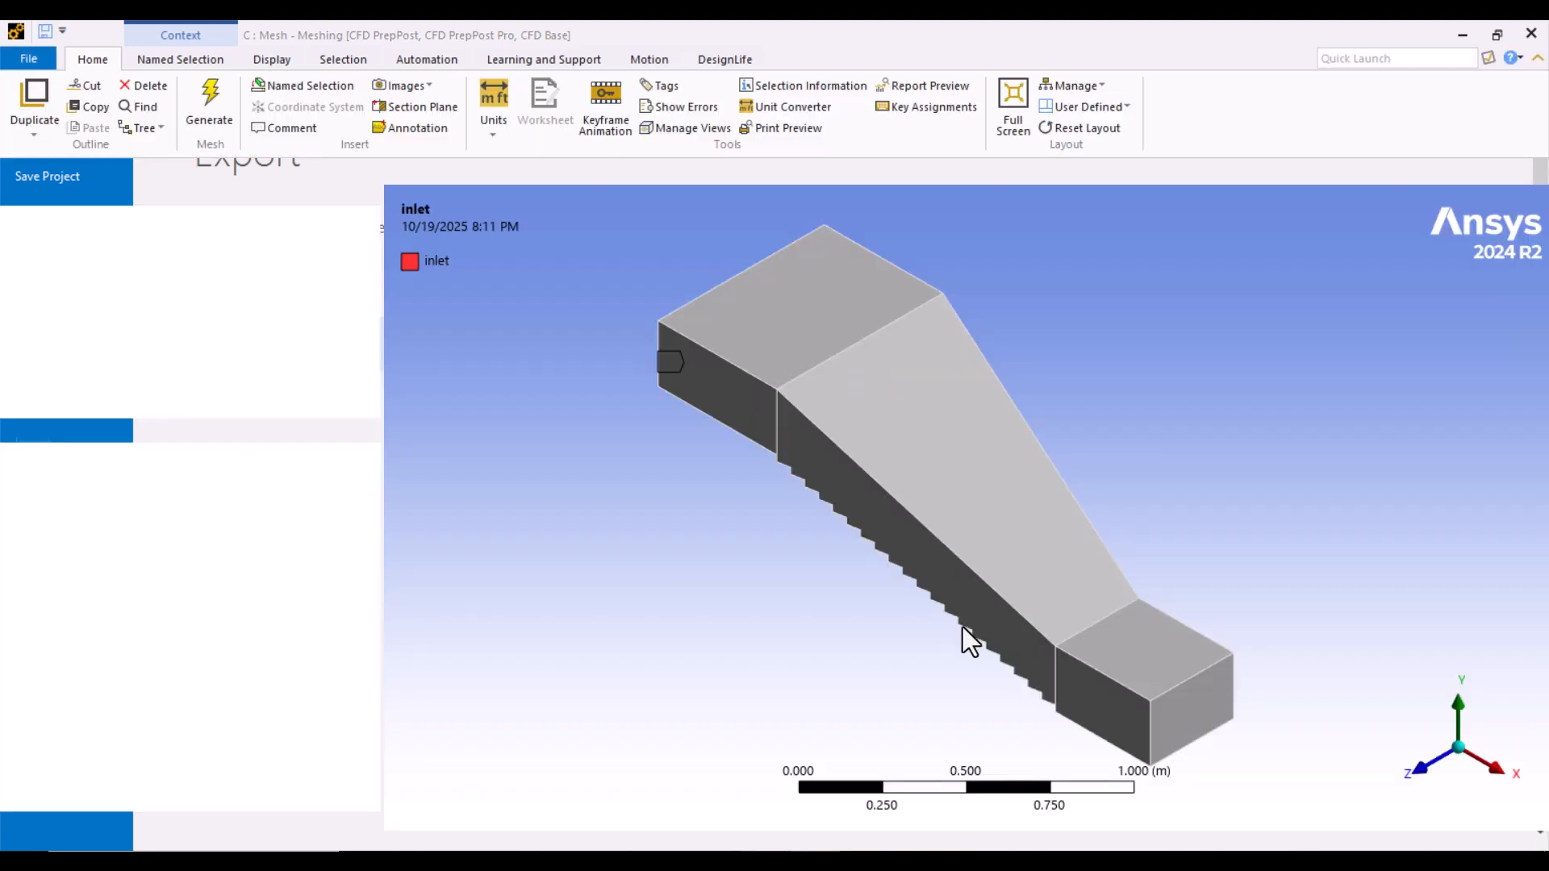
pyautogui.click(1014, 624)
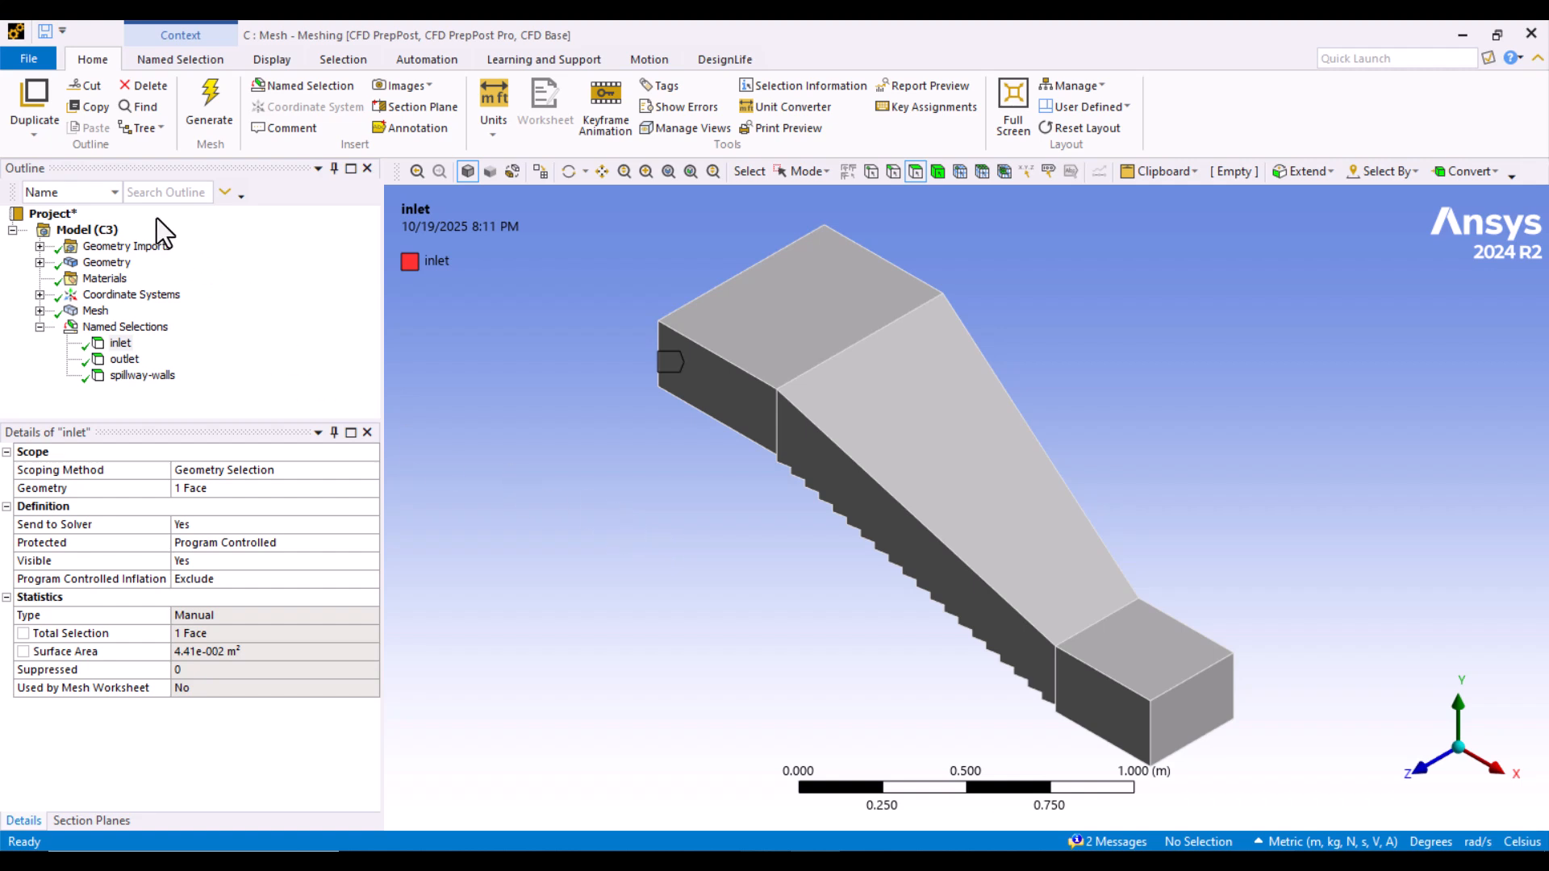
# Step: Set the Ansys FLUENT input file (*.msh) format to ASCII in the Meshing export options
pyautogui.click(40, 63)
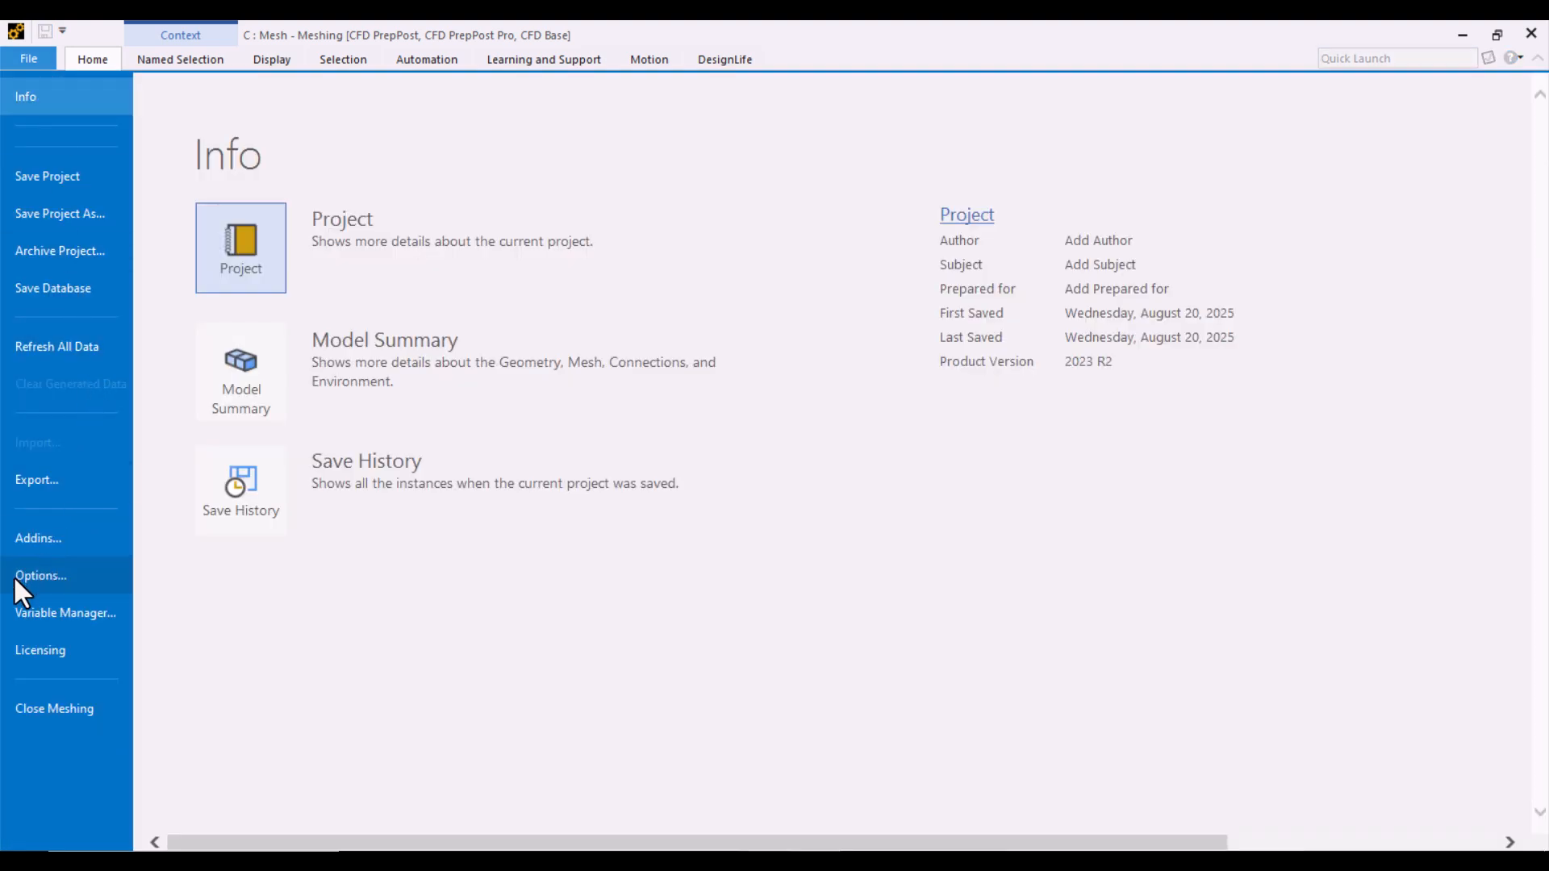
pyautogui.click(77, 575)
pyautogui.click(500, 342)
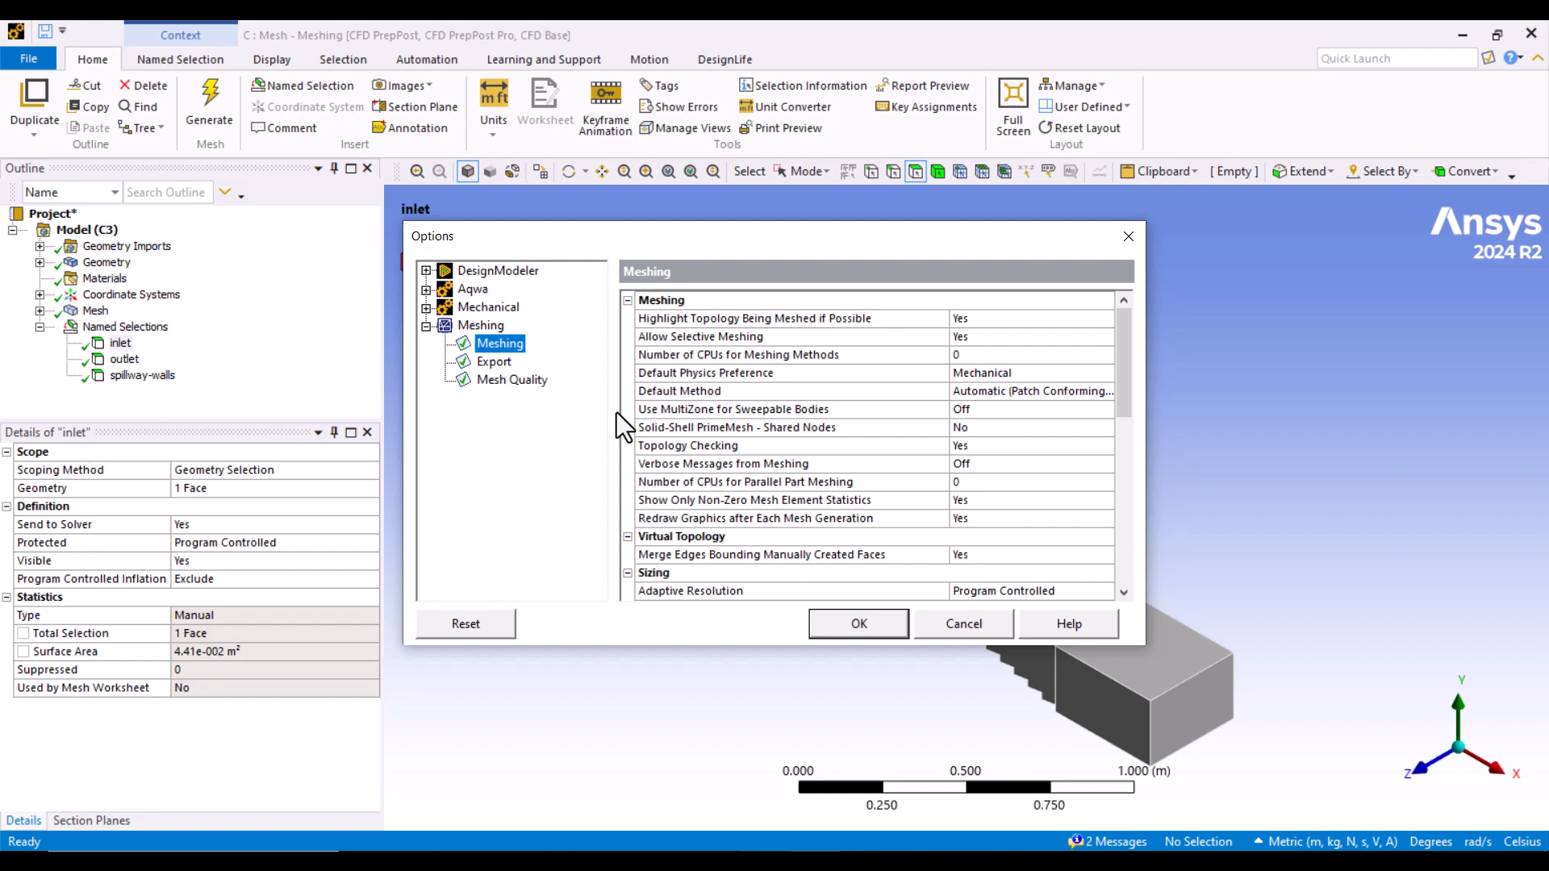
pyautogui.click(505, 364)
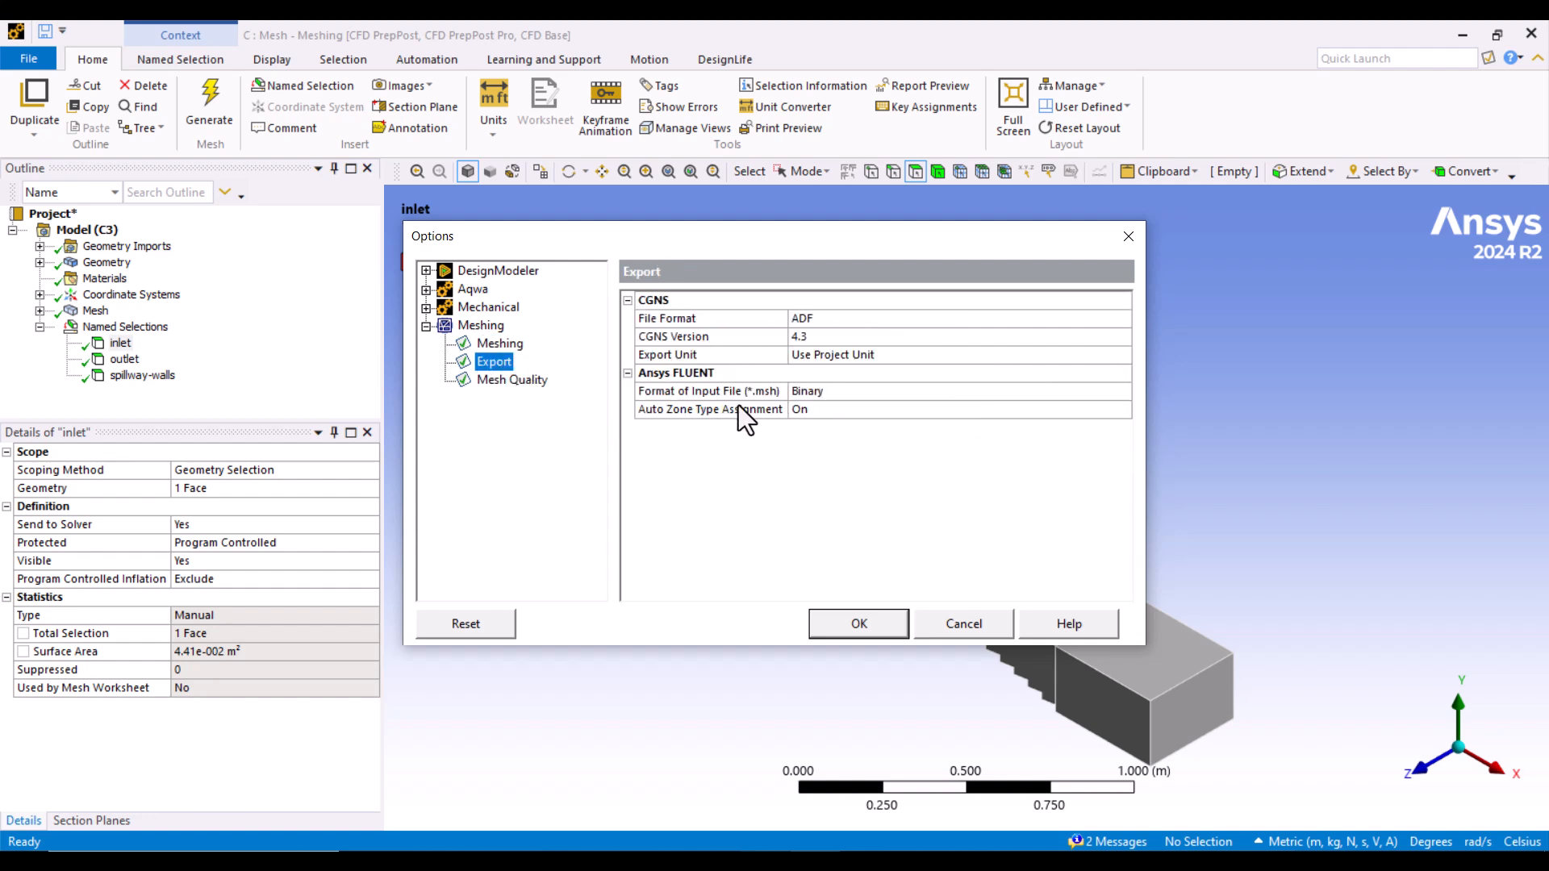
pyautogui.click(704, 392)
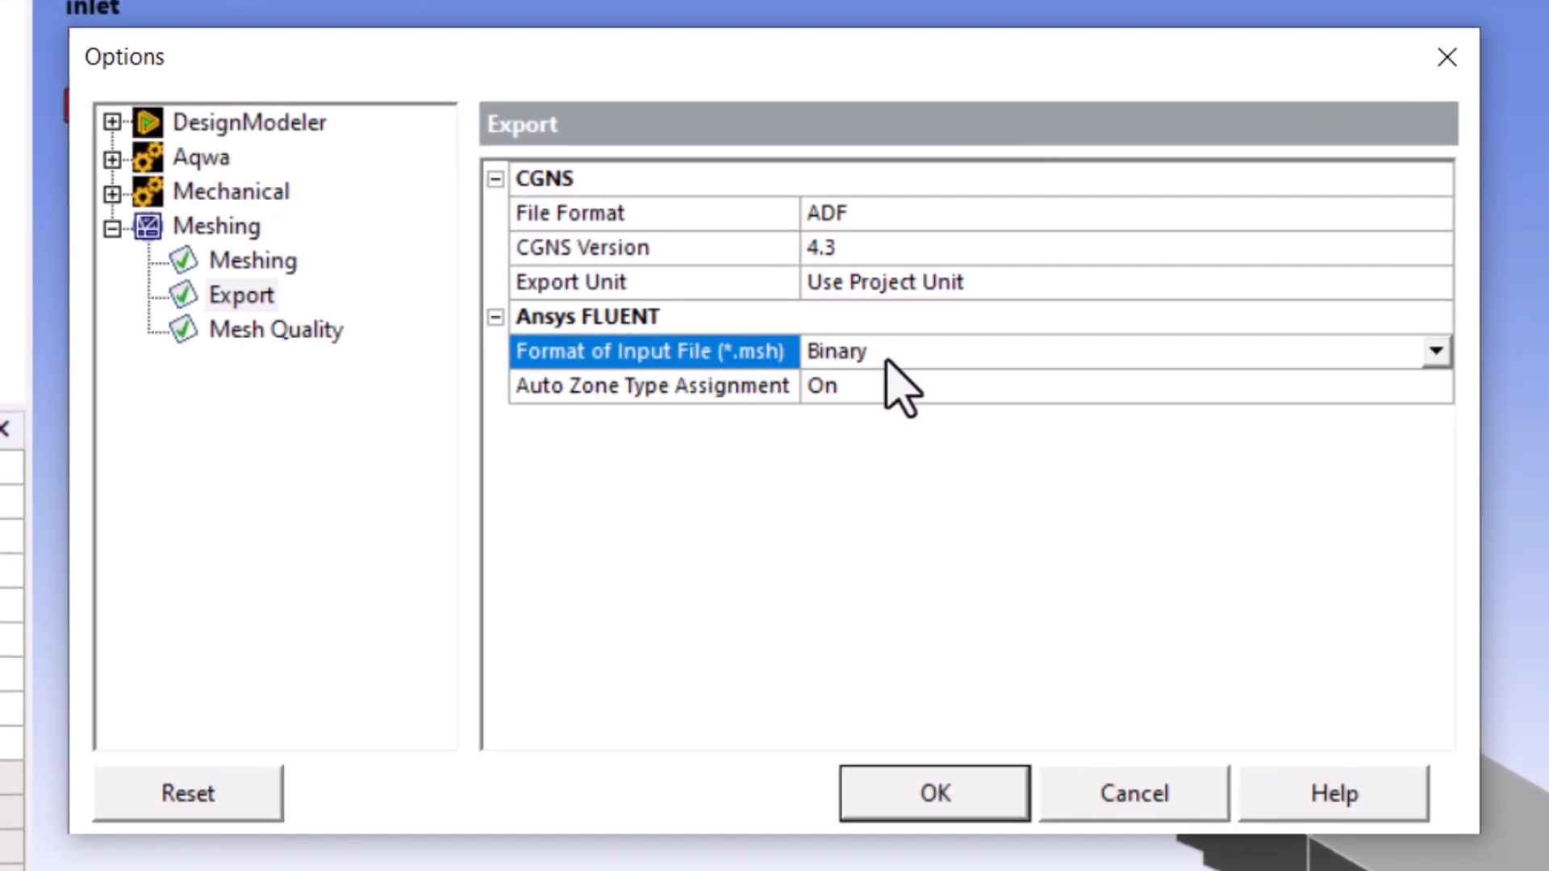
pyautogui.click(1437, 352)
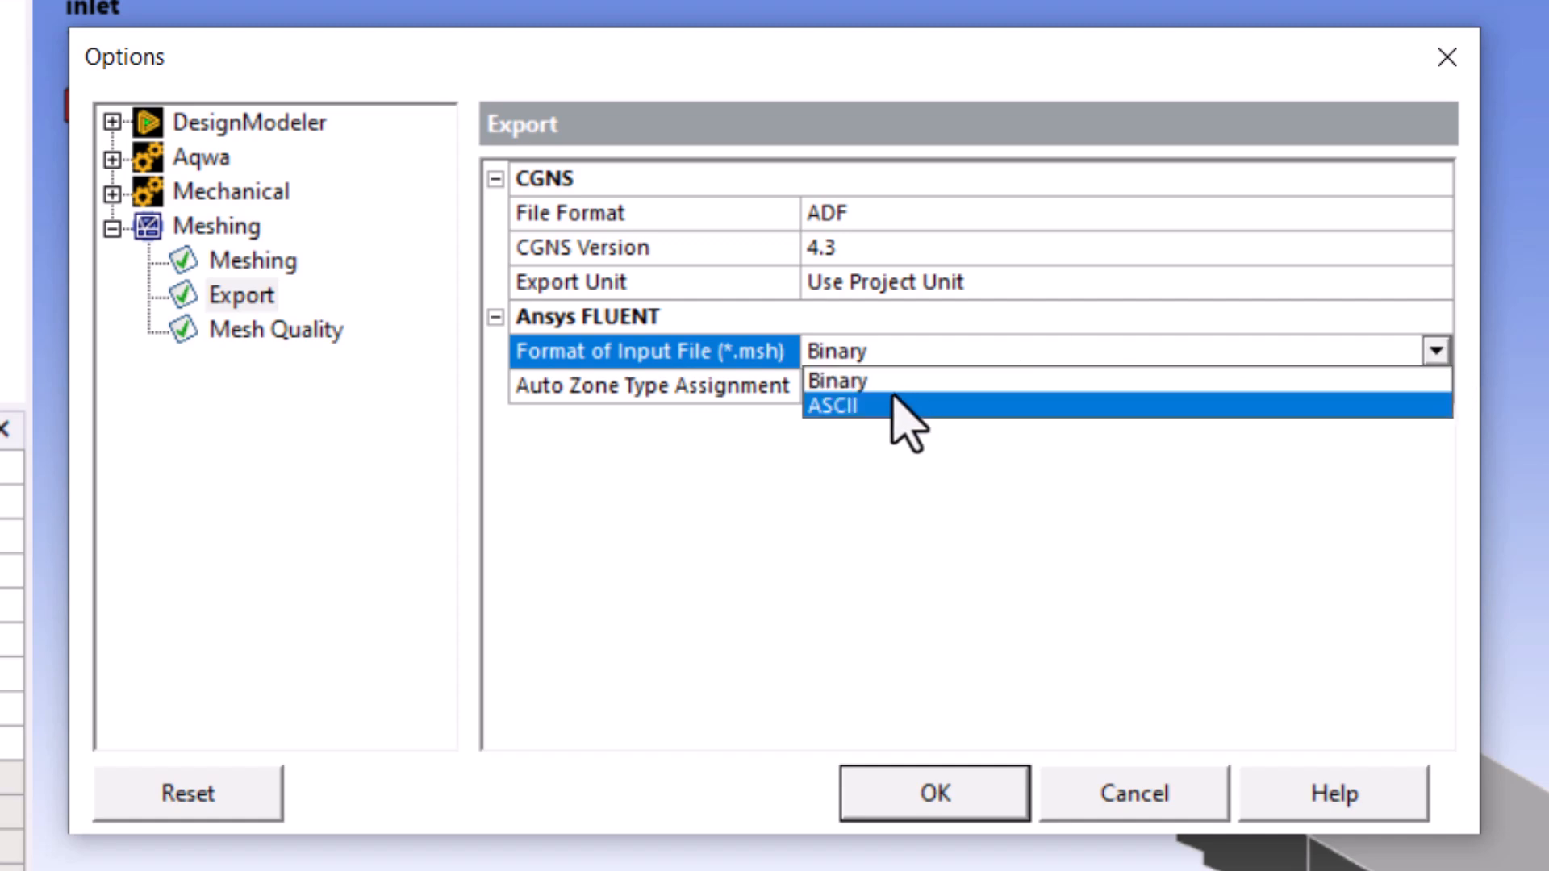
pyautogui.click(863, 405)
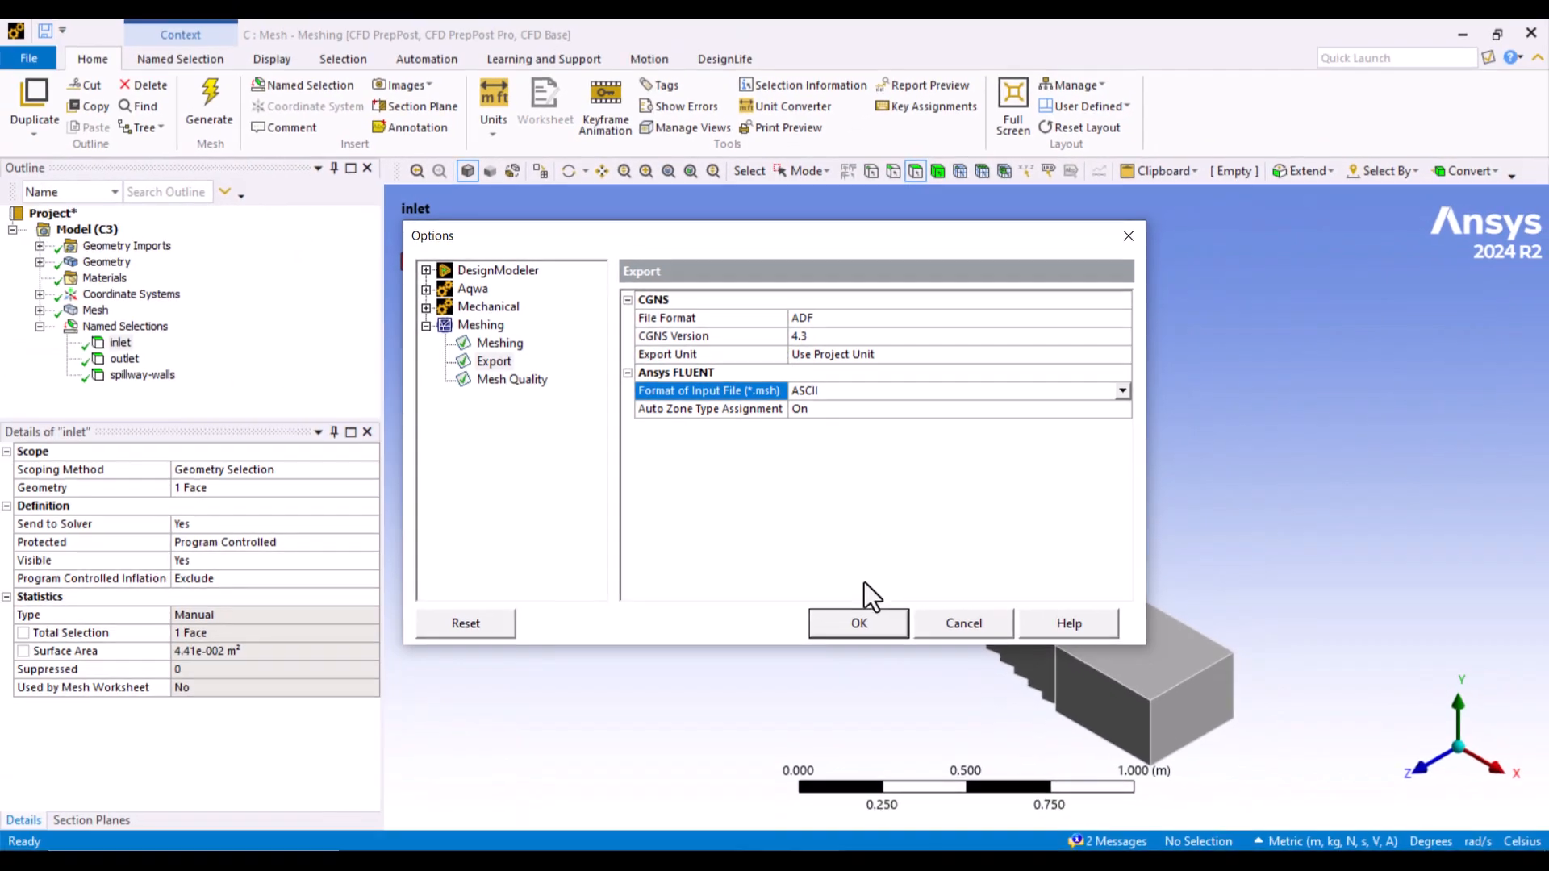
pyautogui.click(858, 624)
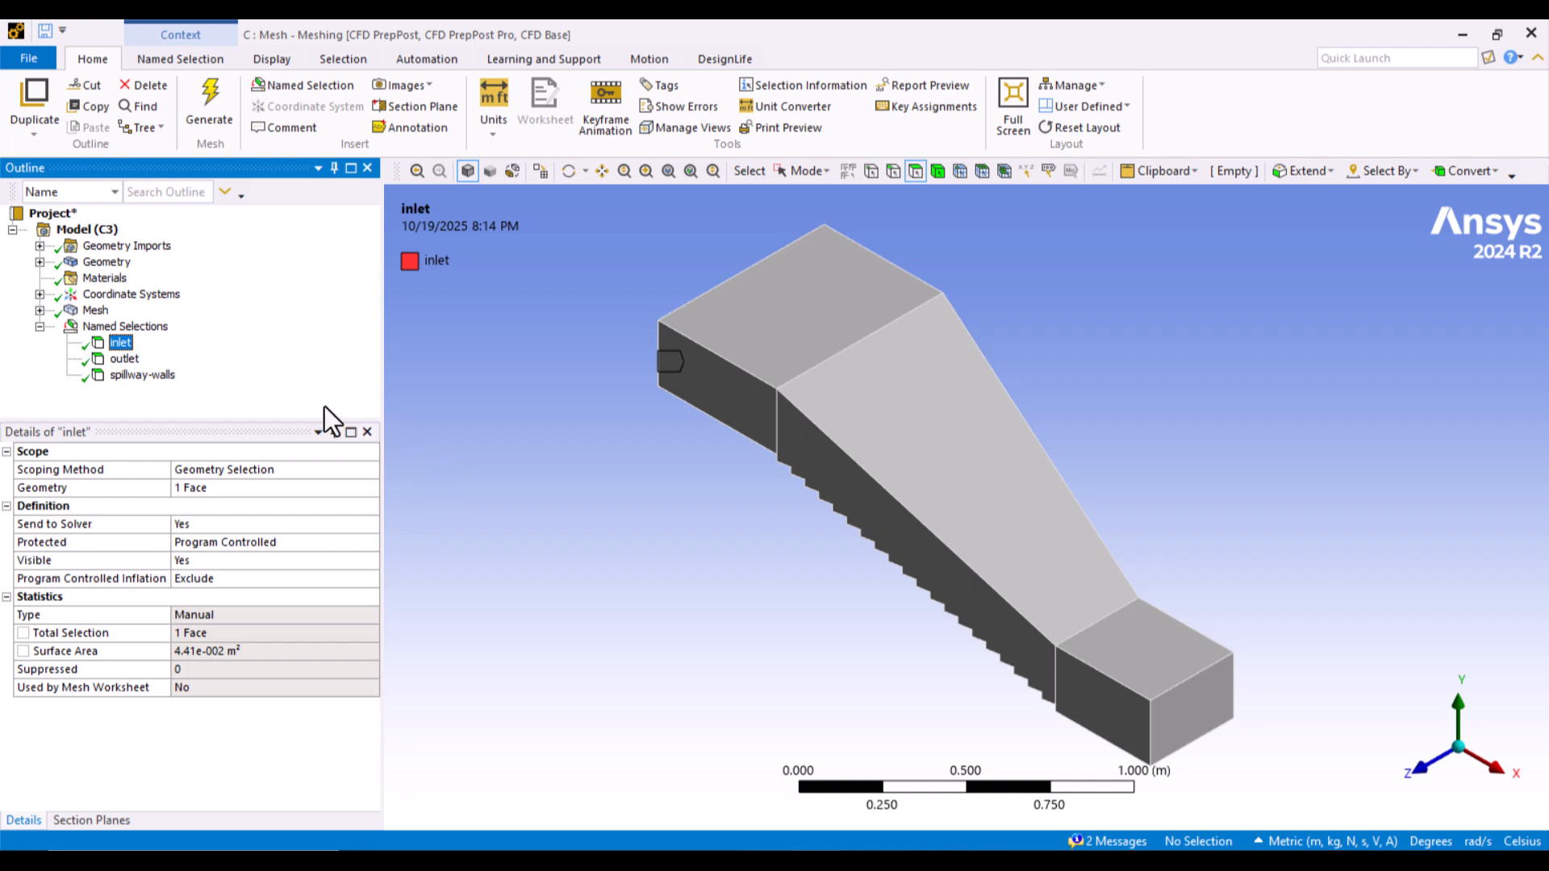
# Step: Export the spillway mesh as a FLUENT input file (*.msh) using the ASCII format
pyautogui.click(29, 58)
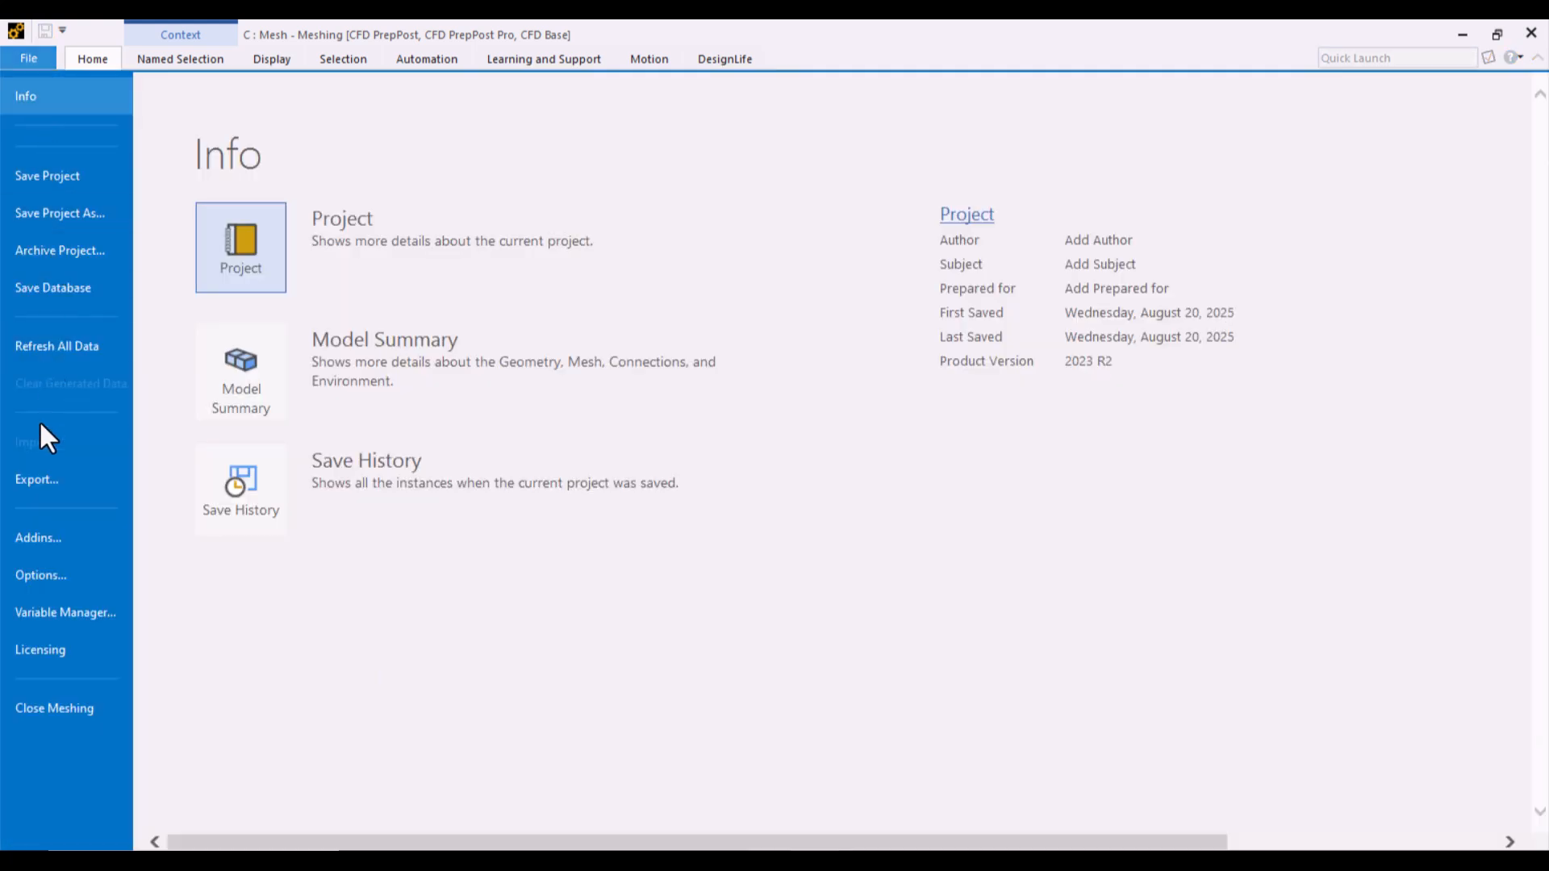
pyautogui.click(32, 479)
pyautogui.click(277, 349)
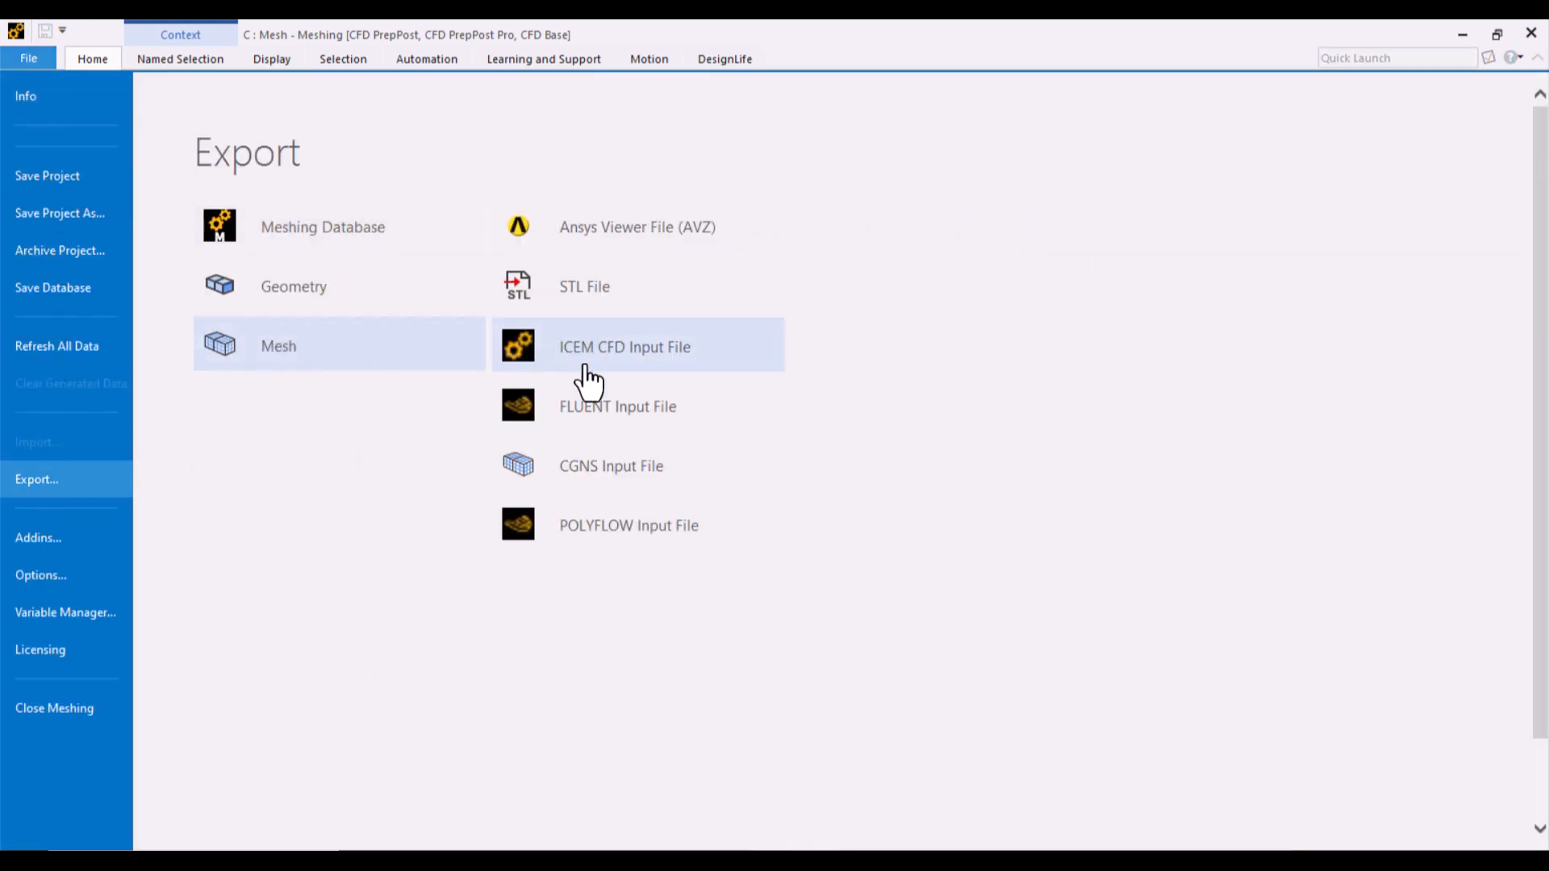
pyautogui.click(603, 413)
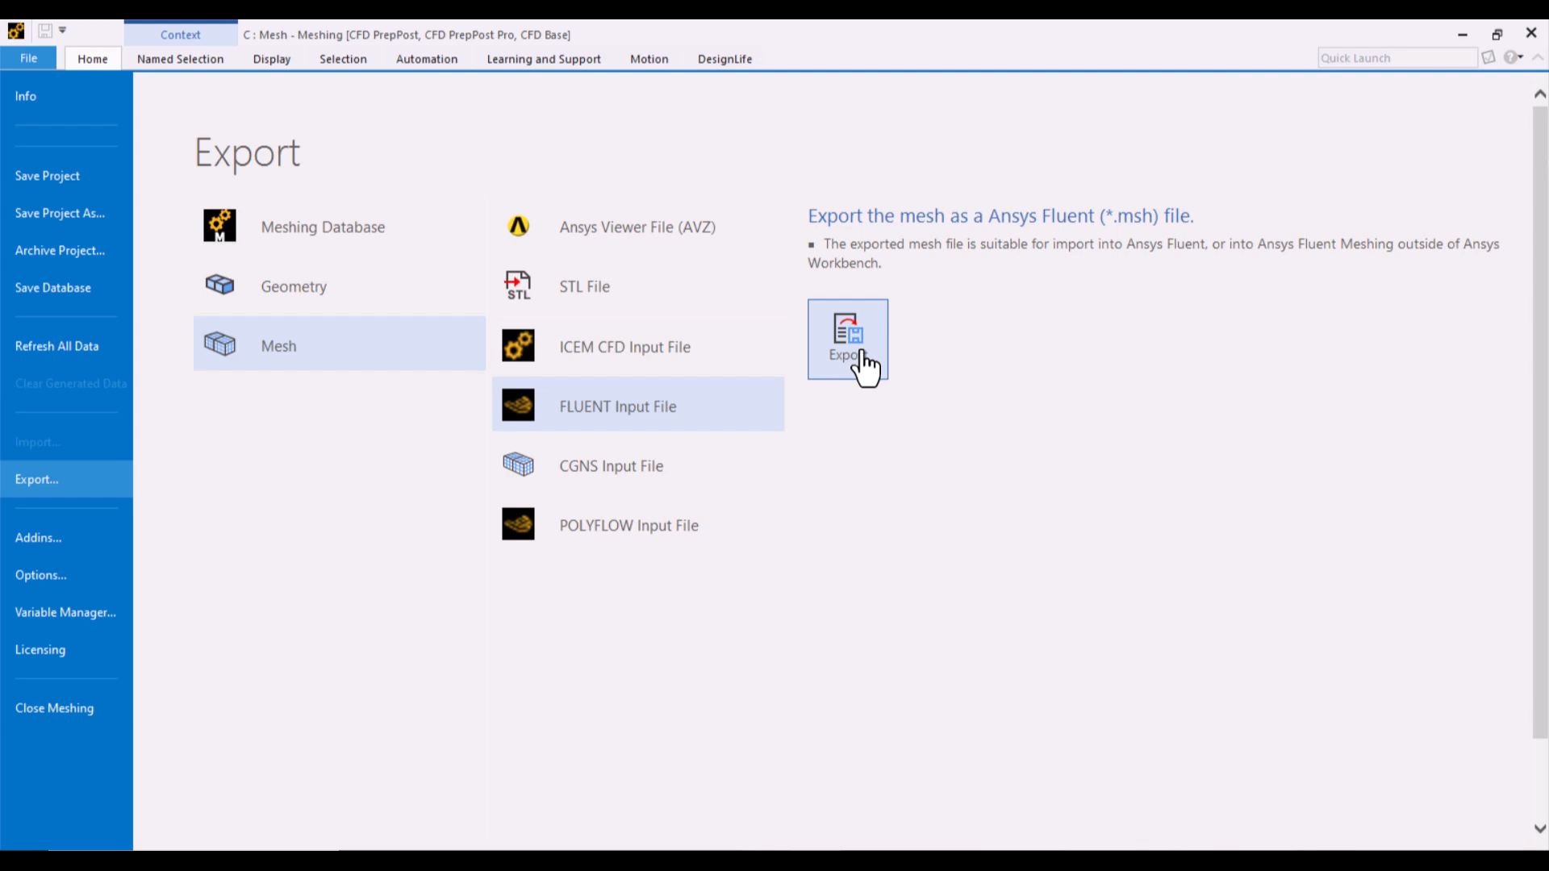